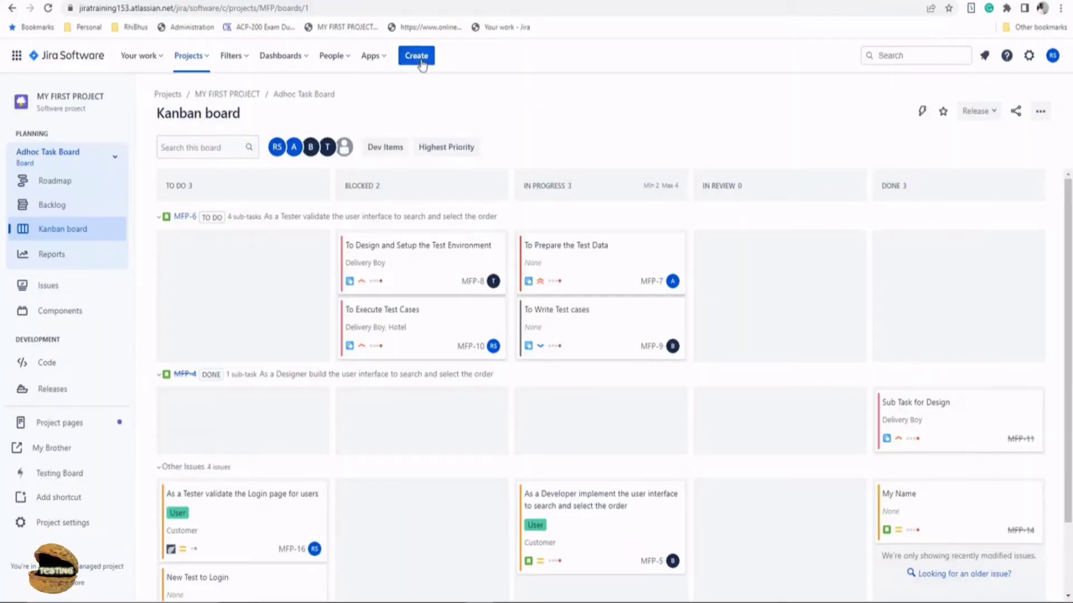
# - Create an Xray Test issue with the summary 'This is a new test'
pyautogui.press('c')
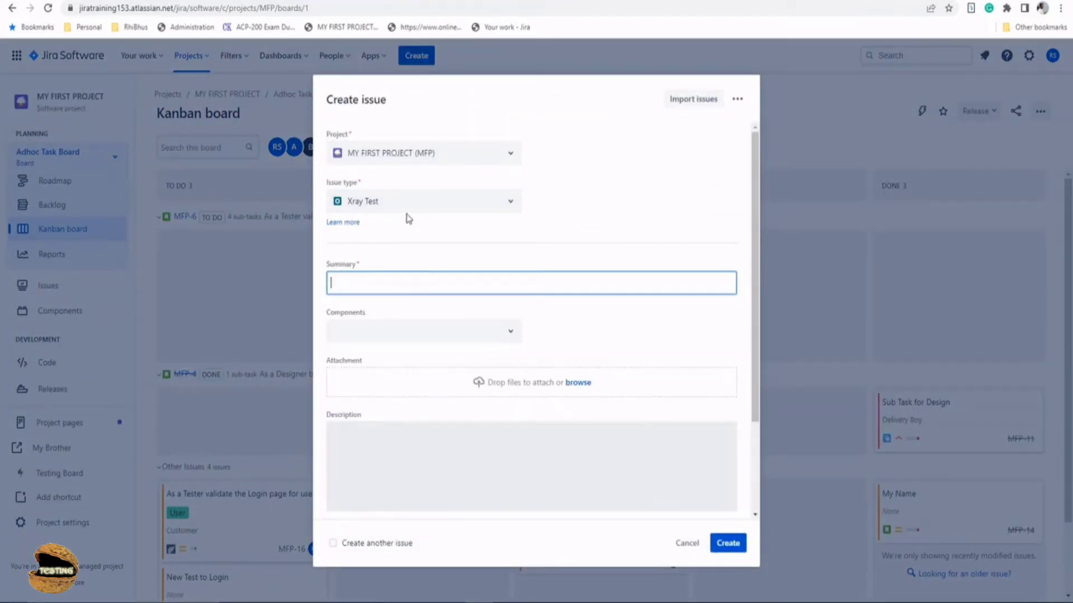
pyautogui.write('This is a new test')
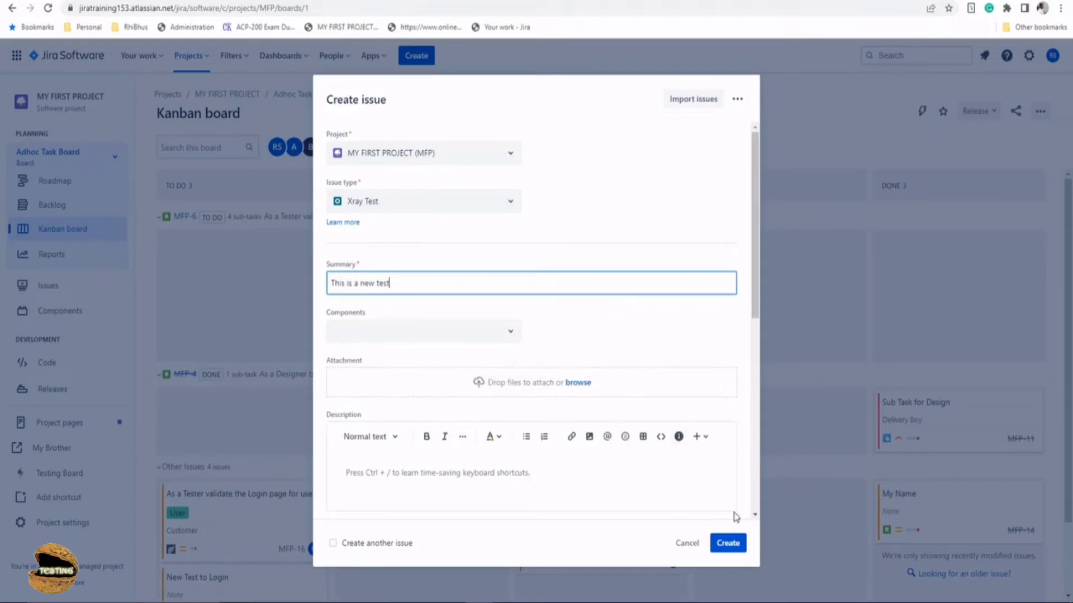
pyautogui.click(728, 542)
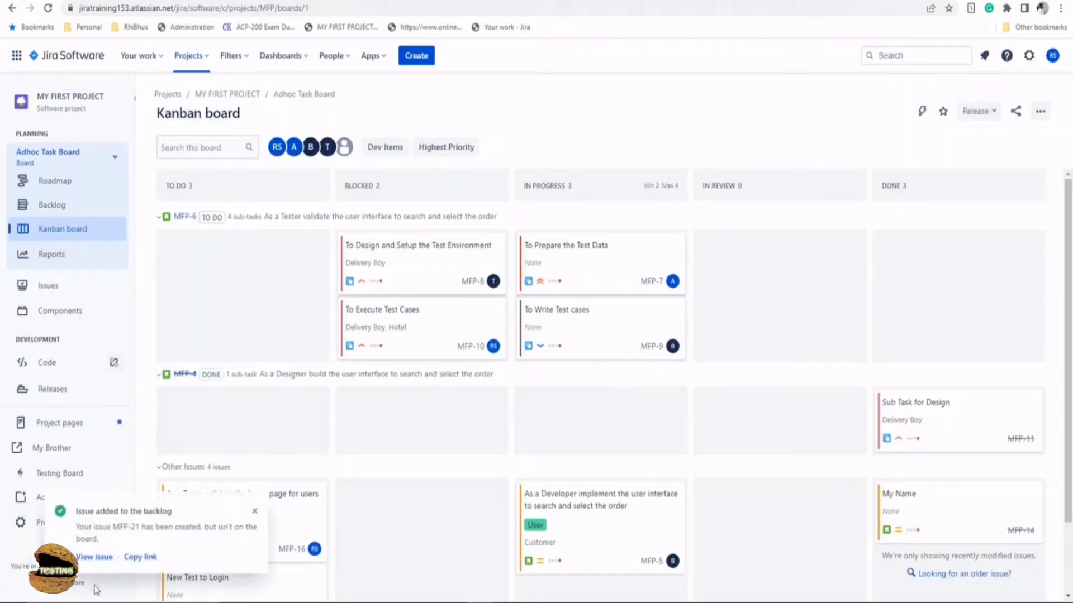
# - Open issue MFP-21 and review its manual Test details and empty Add Step options
pyautogui.click(100, 557)
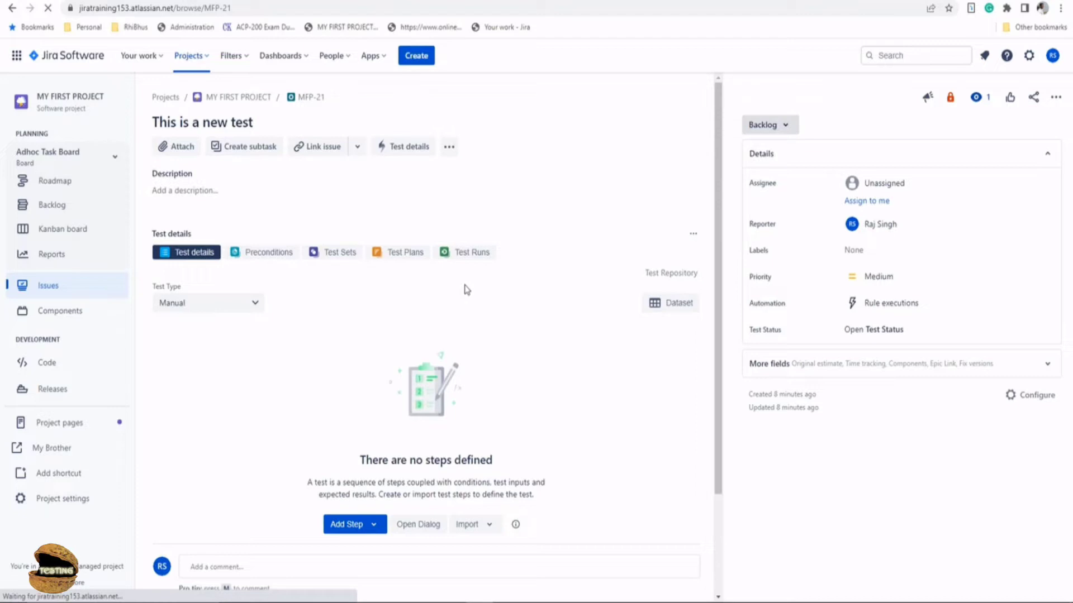
pyautogui.scroll(-1, 231, 289)
pyautogui.scroll(-1, 231, 289)
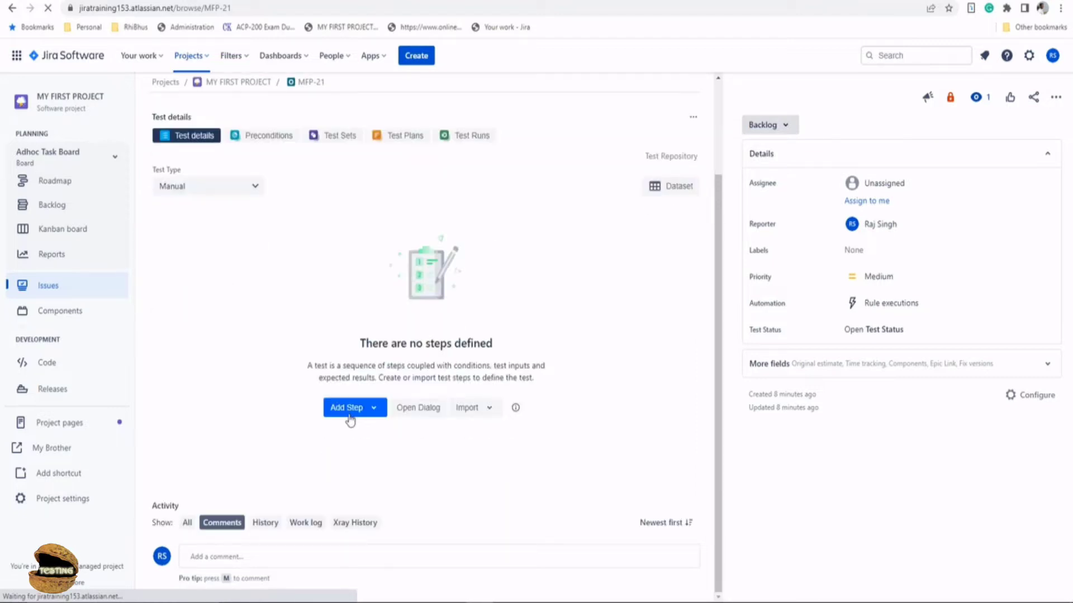
pyautogui.click(350, 419)
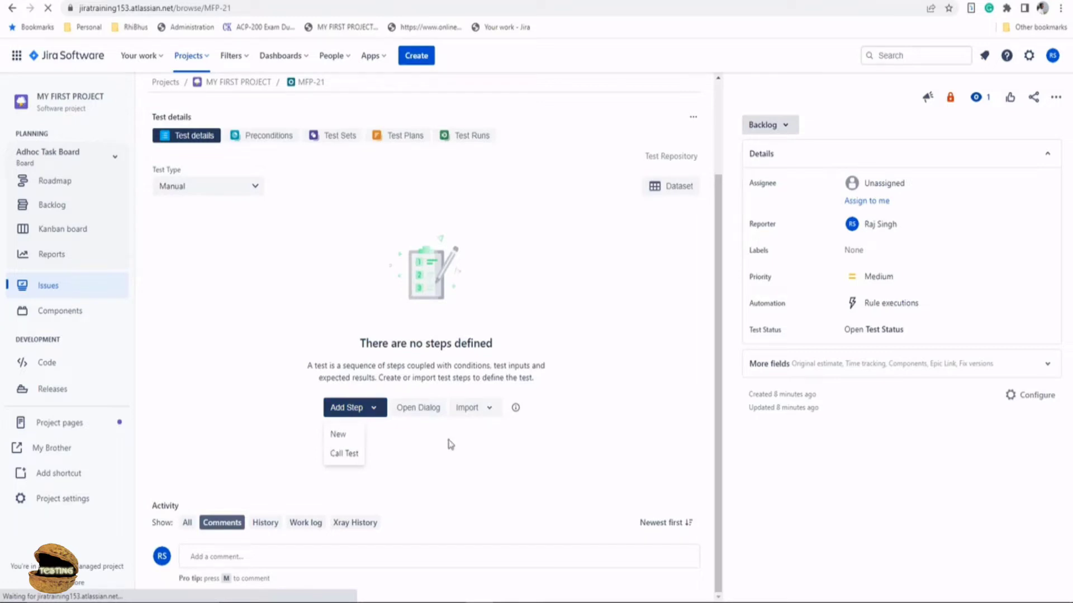
pyautogui.click(629, 277)
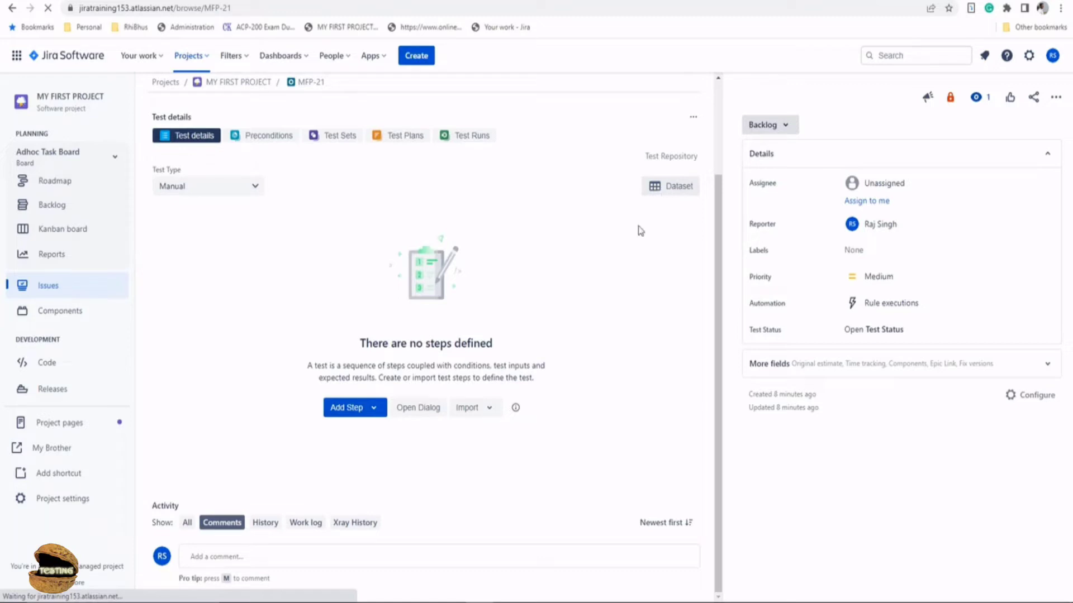
# - In the MFP-21 dataset, create a Text parameter named 'username'
pyautogui.click(668, 190)
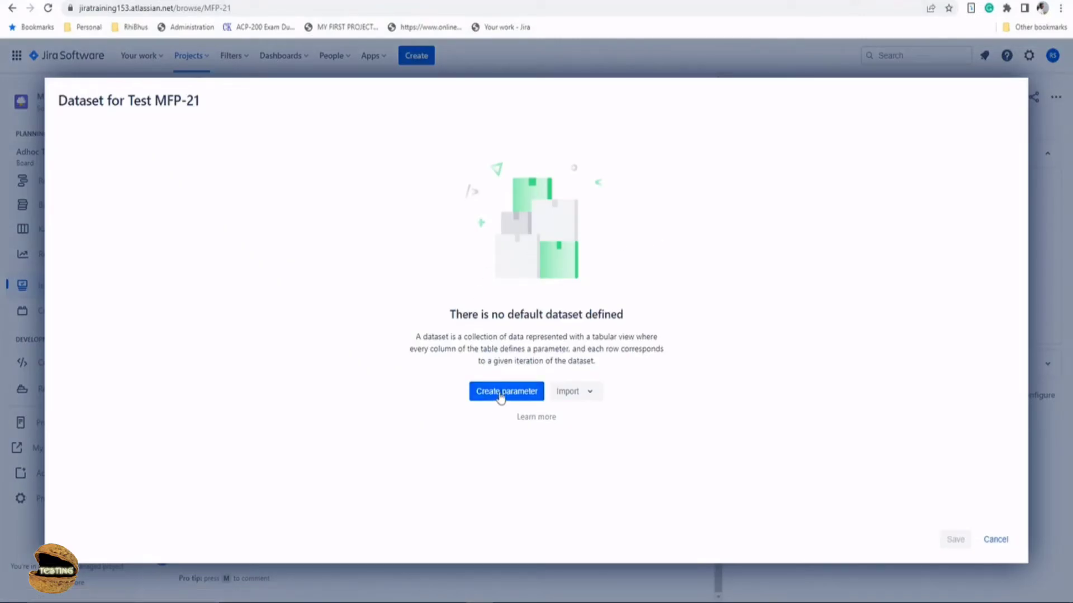
pyautogui.click(501, 393)
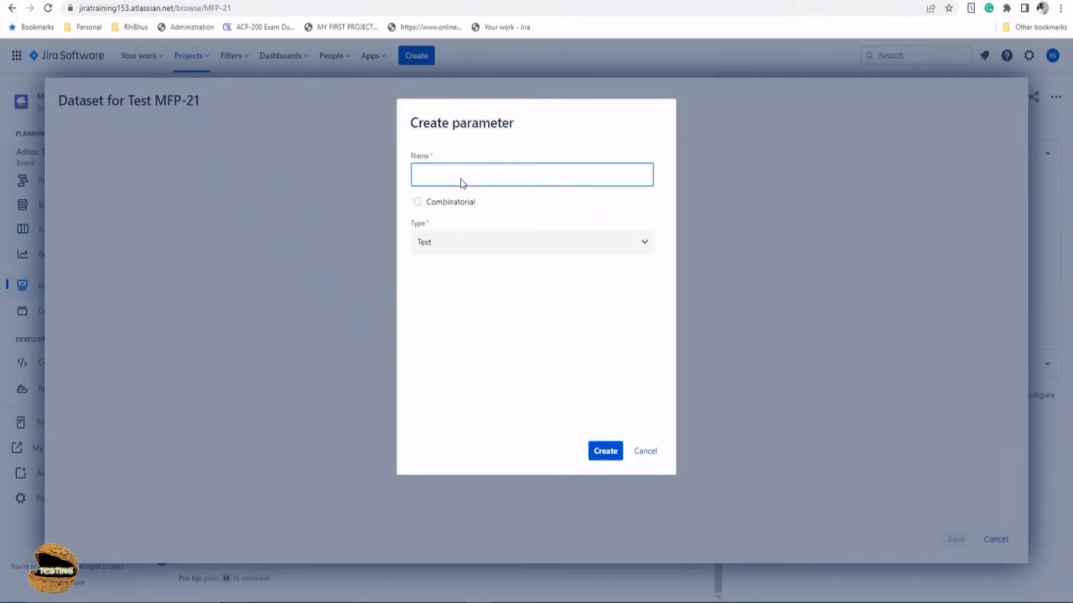
pyautogui.write('username')
pyautogui.click(428, 248)
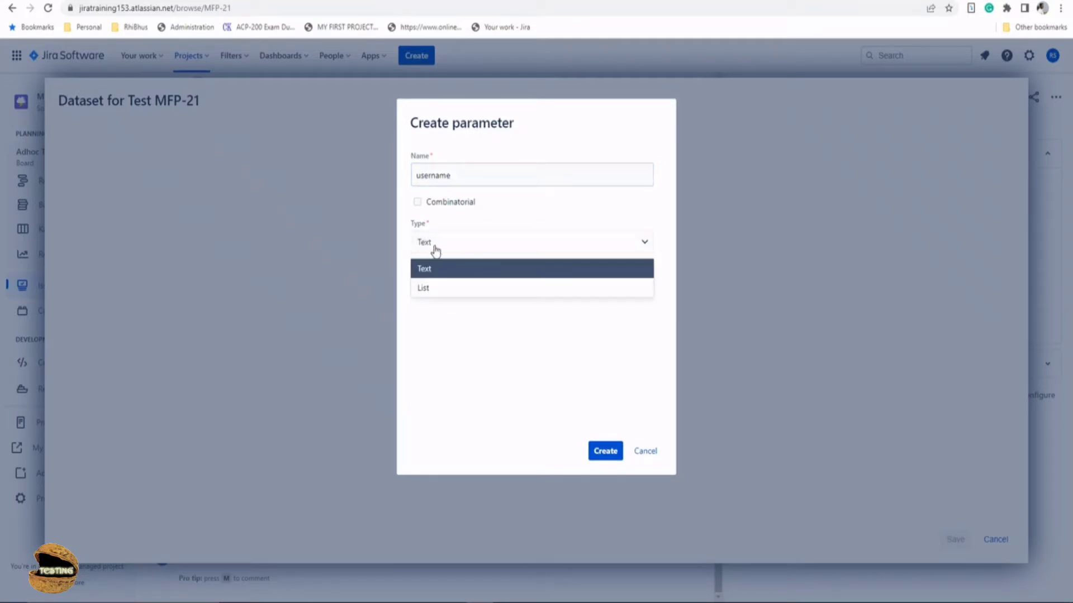
pyautogui.click(436, 249)
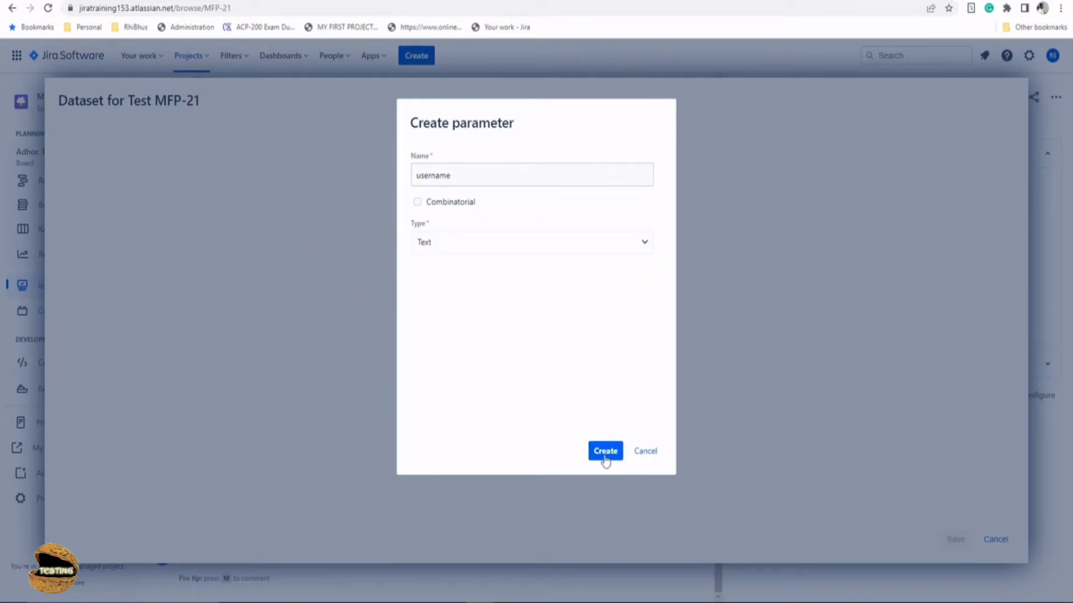
pyautogui.click(605, 452)
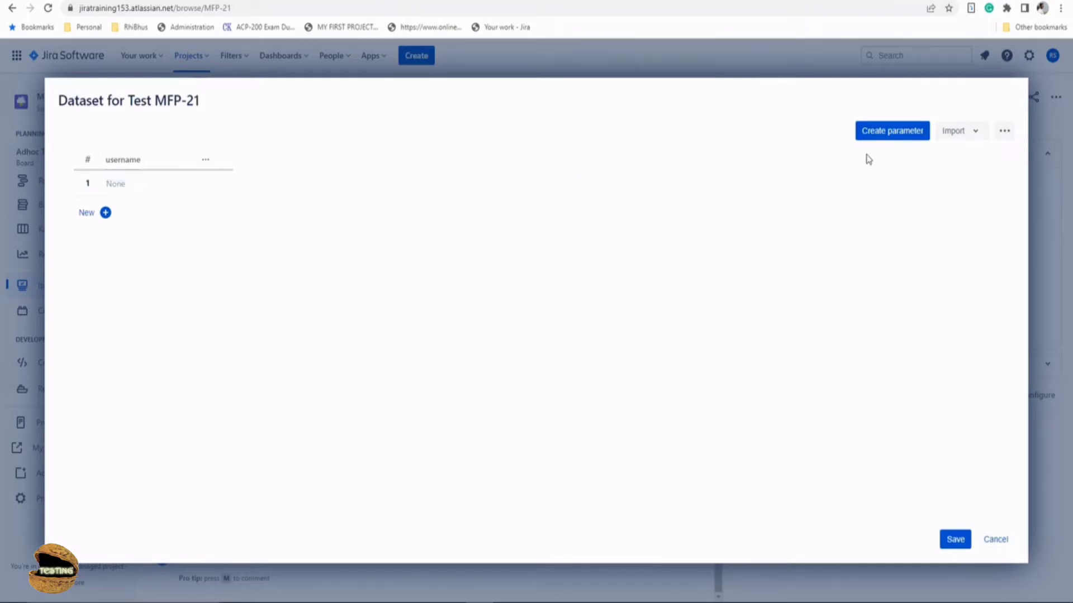
# - Add two more Text parameters, 'password' and 'result'
pyautogui.click(892, 133)
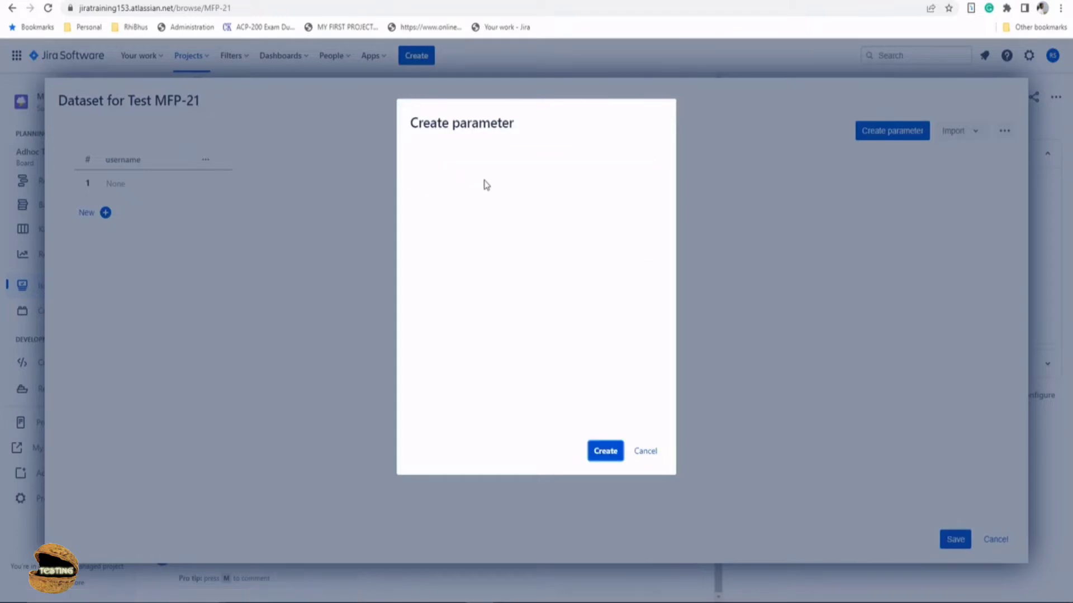
pyautogui.write('password')
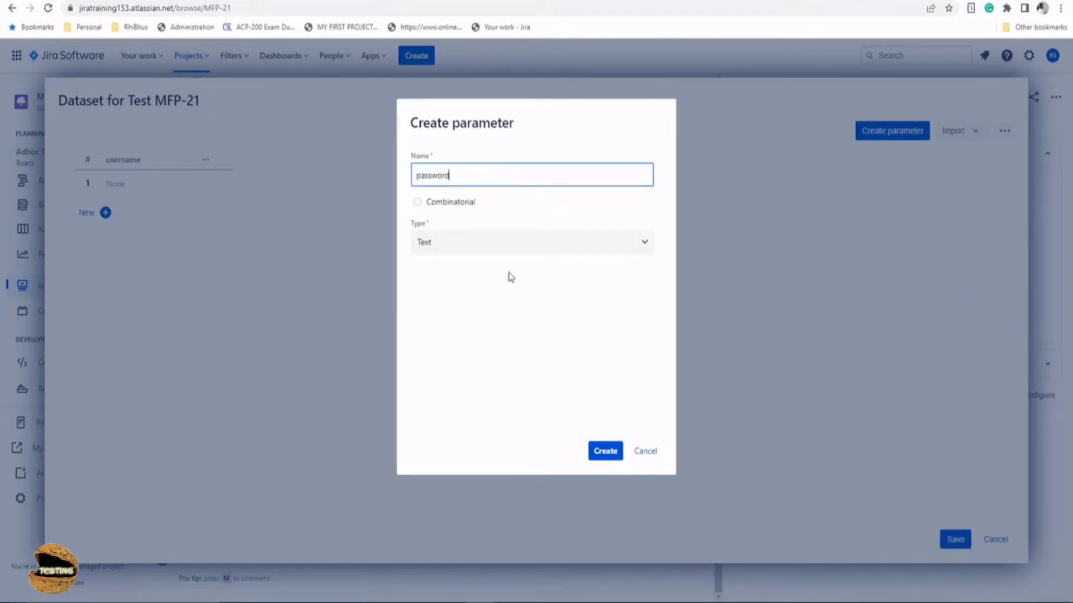
pyautogui.click(601, 449)
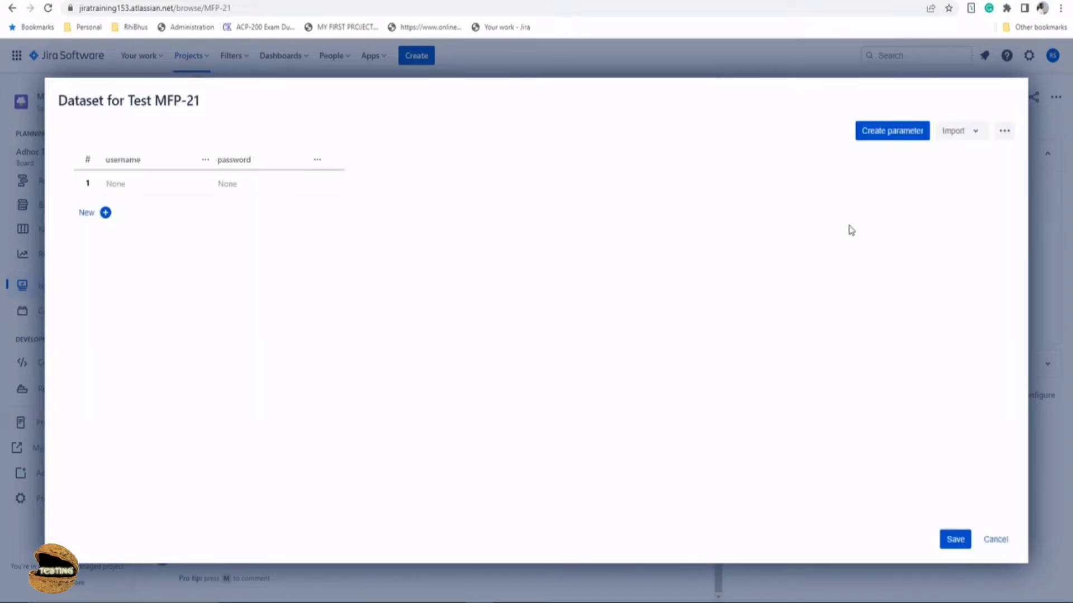
pyautogui.click(863, 137)
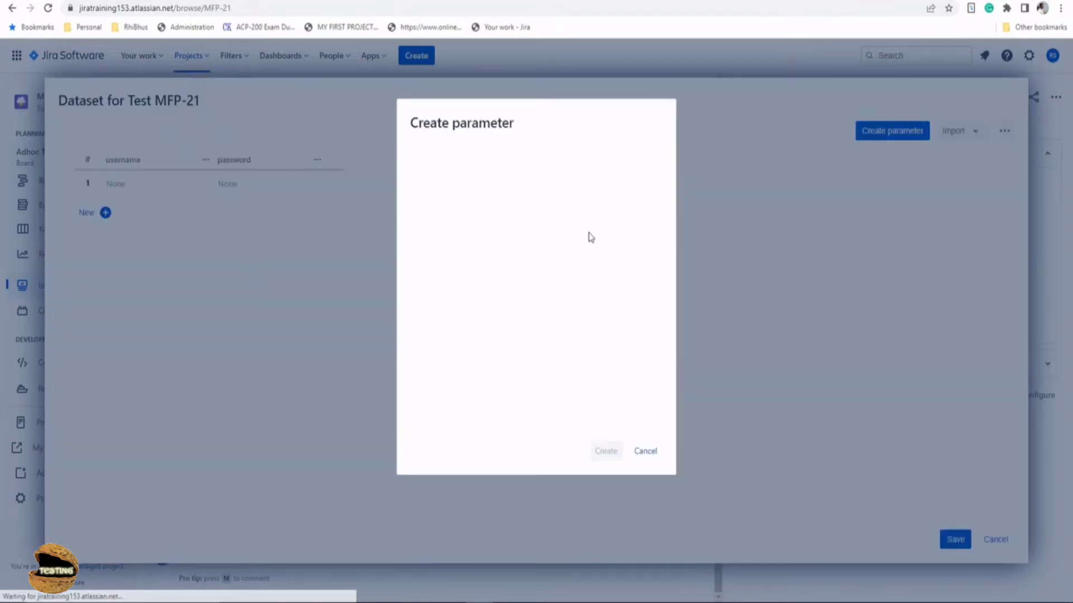
pyautogui.write('result')
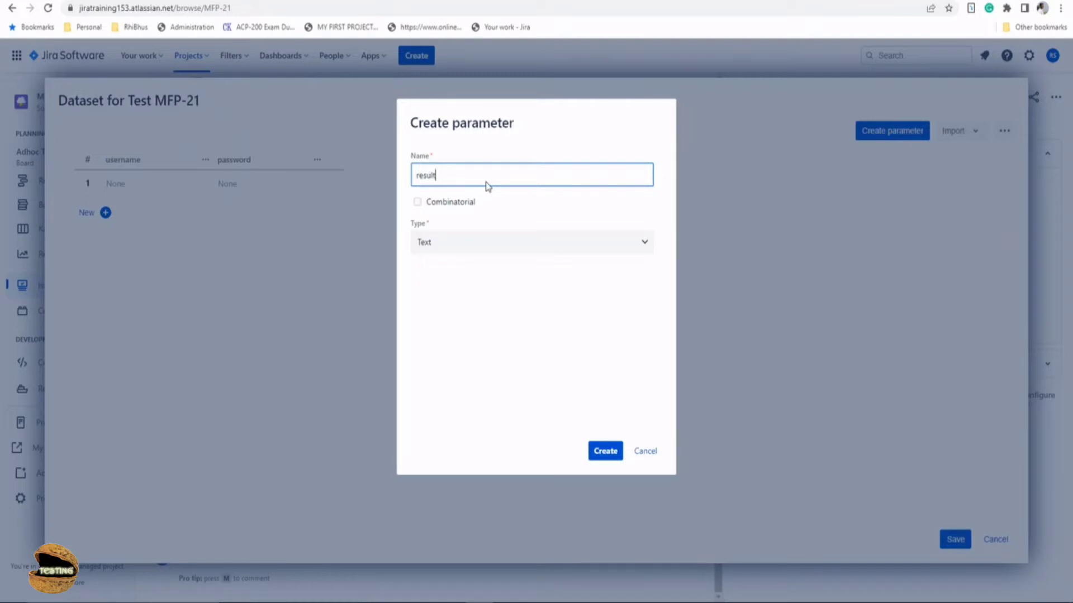
pyautogui.click(606, 452)
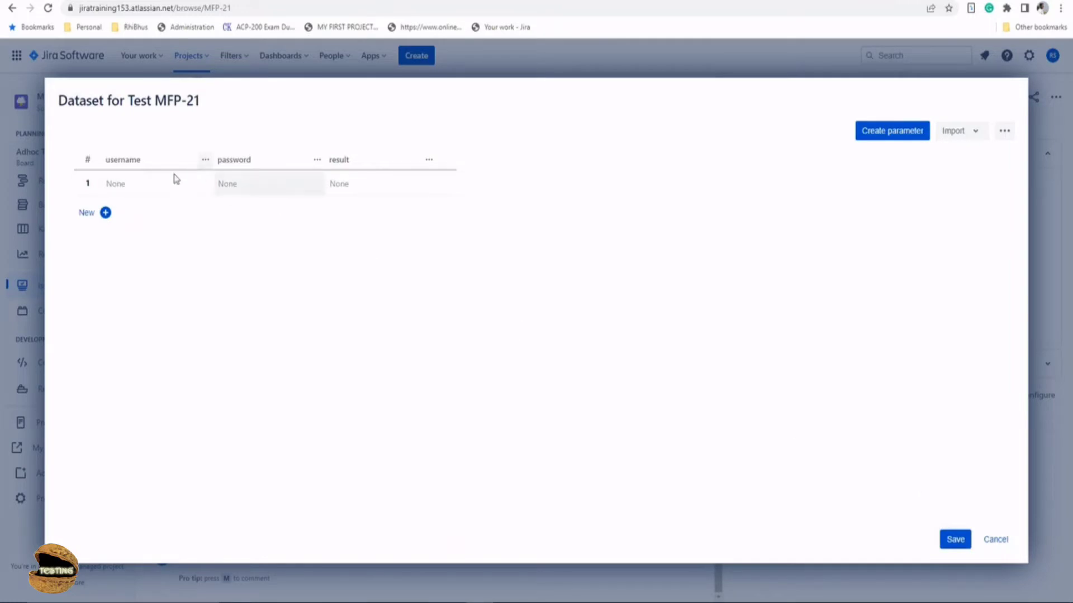
# - Enter usernames 'hello' and 'hello2' plus a third, creating three dataset rows
pyautogui.click(120, 183)
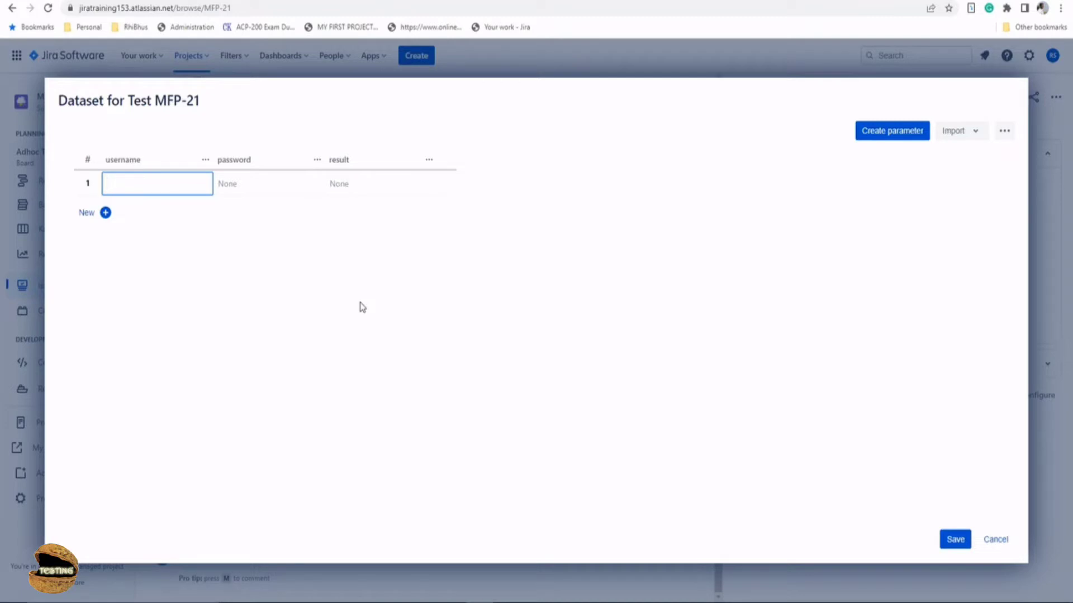
pyautogui.write('hello')
pyautogui.press('Return')
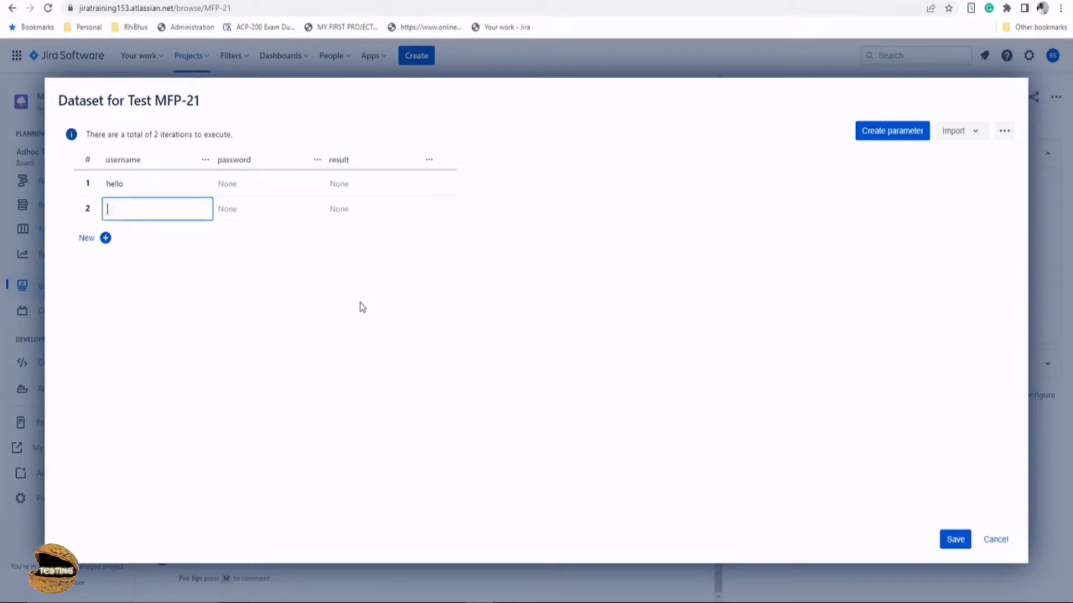
pyautogui.write('hello')
pyautogui.write('2')
pyautogui.press('Return')
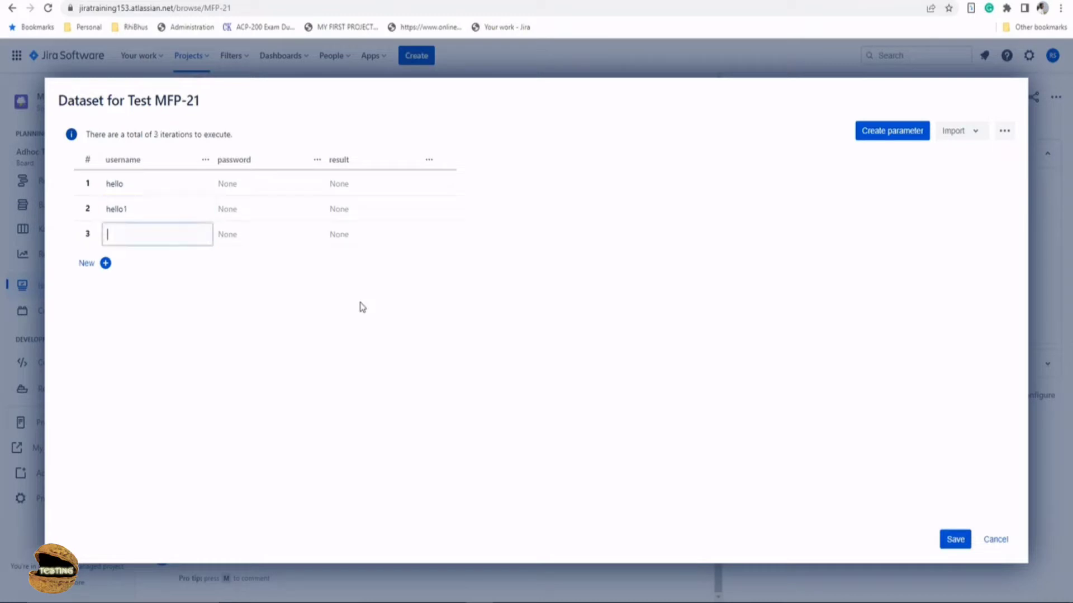
pyautogui.write('hell')
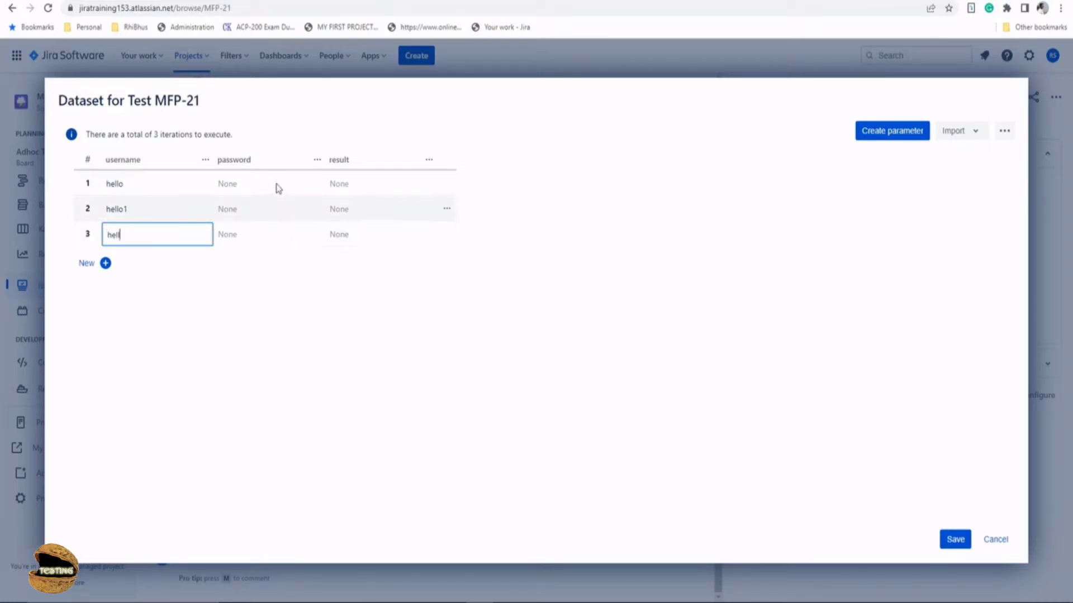
# - Fill in the password values for all three dataset rows
pyautogui.click(249, 184)
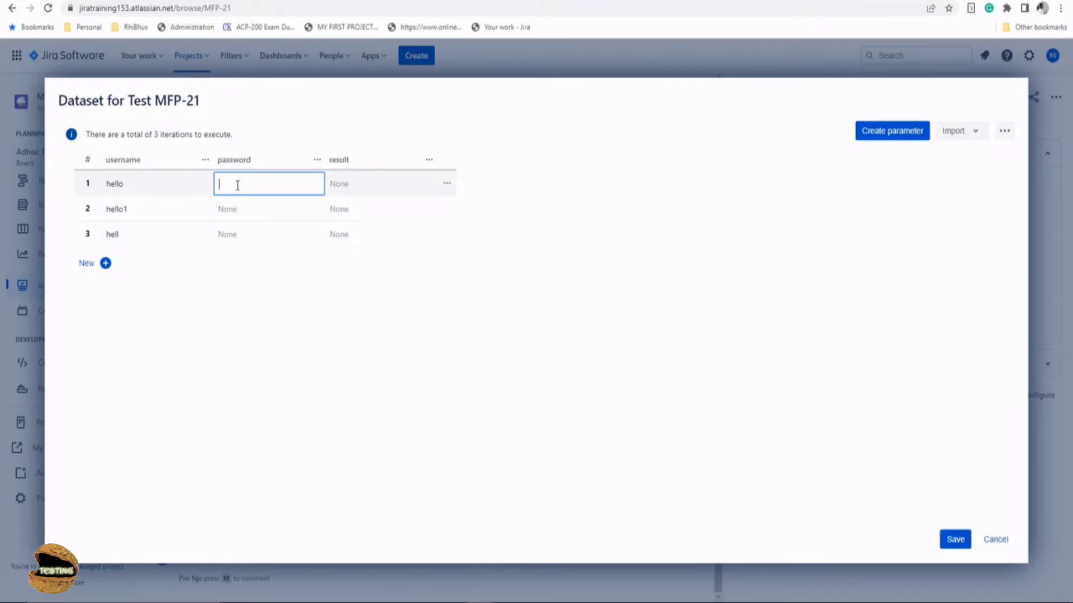
pyautogui.press('Tab')
pyautogui.press('Tab')
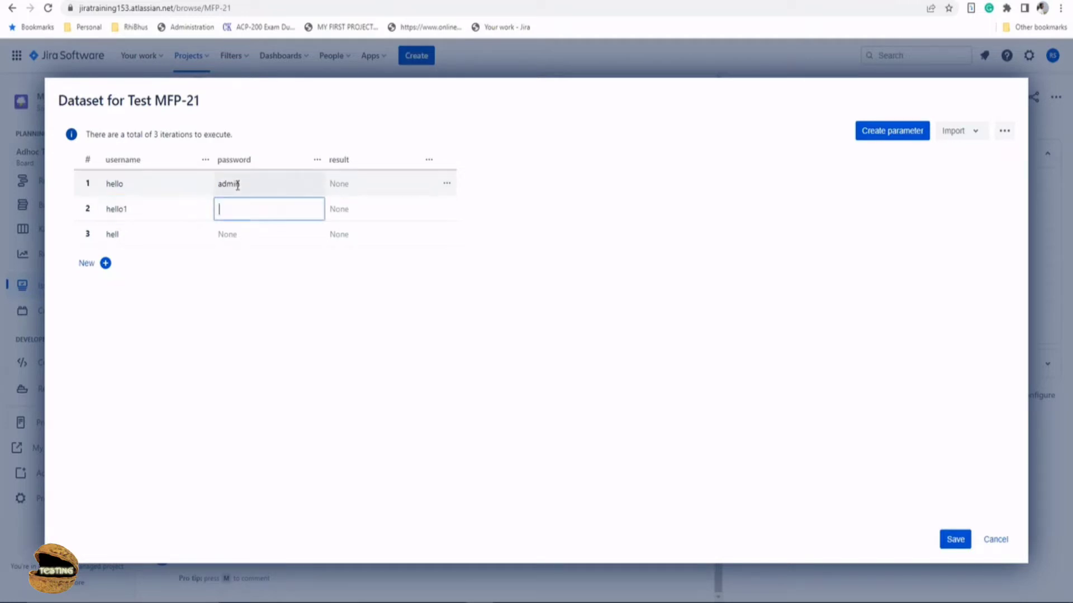
pyautogui.press('Tab')
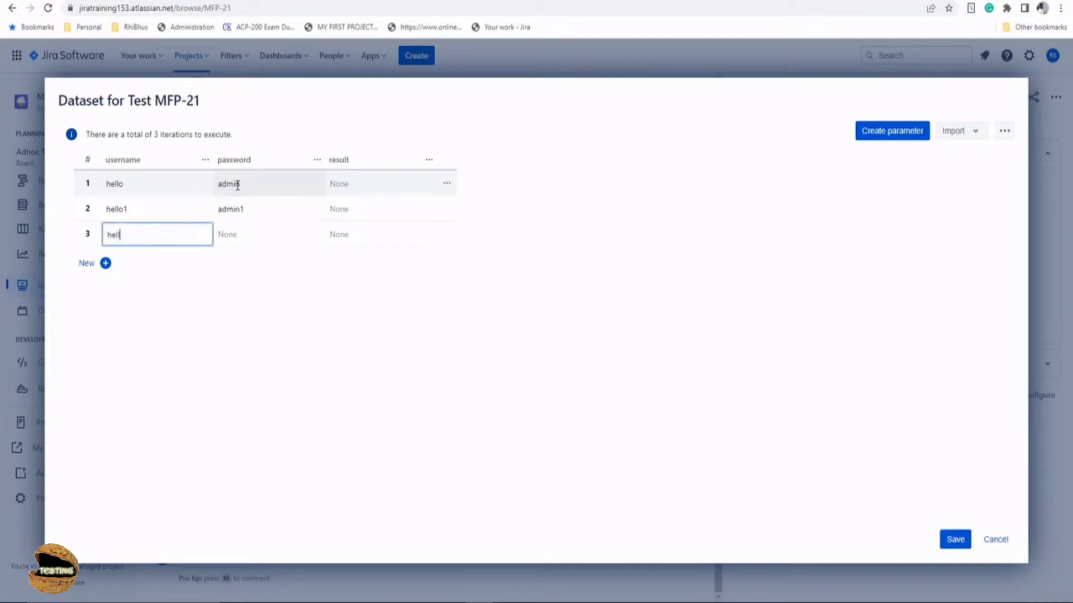
pyautogui.click(275, 234)
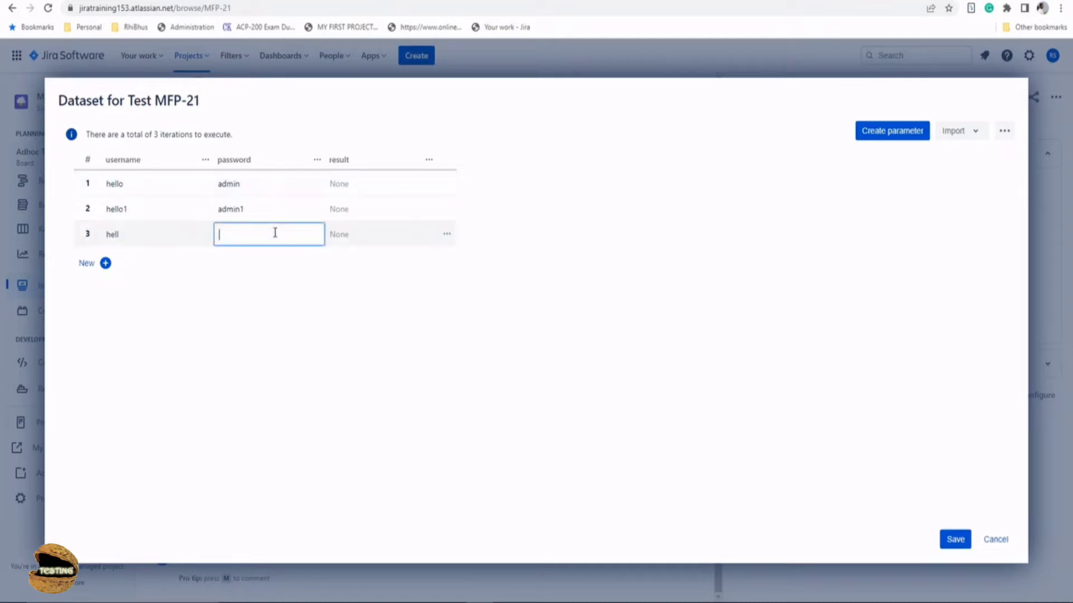
pyautogui.click(270, 294)
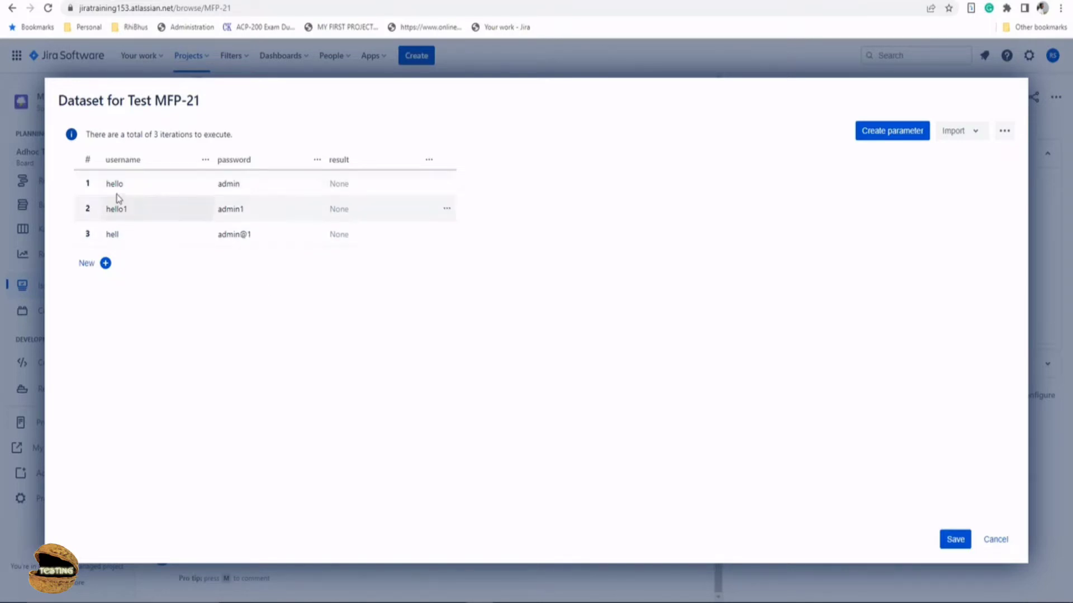
# - Set the result cells to Valid, Invalid and Invalid for rows 1-3
pyautogui.click(367, 184)
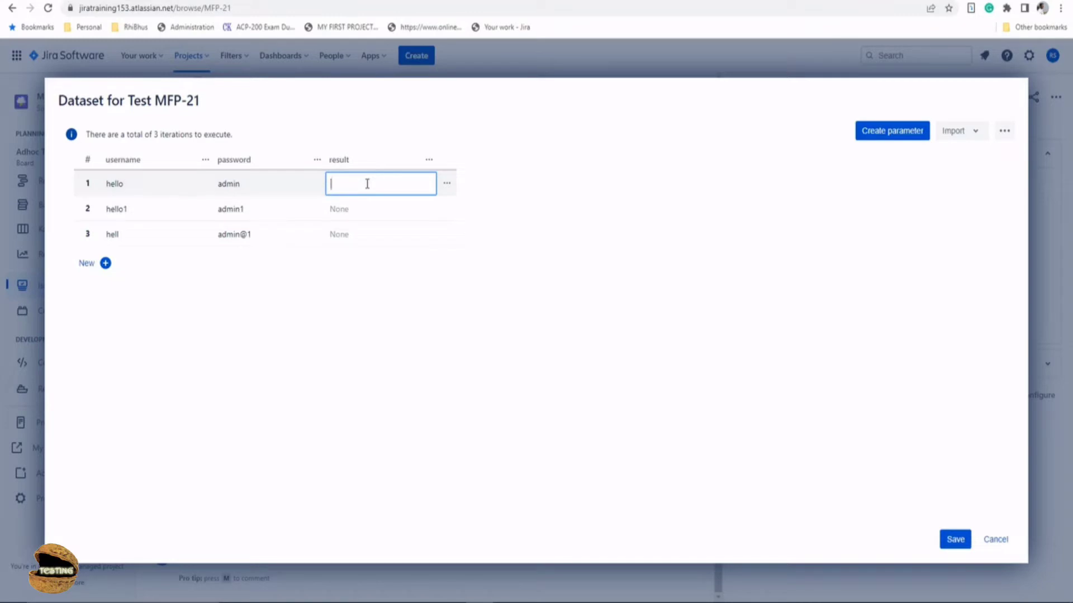
pyautogui.write('Valid')
pyautogui.press('Tab')
pyautogui.press('Tab')
pyautogui.press('Tab')
pyautogui.write('Invalid')
pyautogui.press('Tab')
pyautogui.press('Tab')
pyautogui.press('Tab')
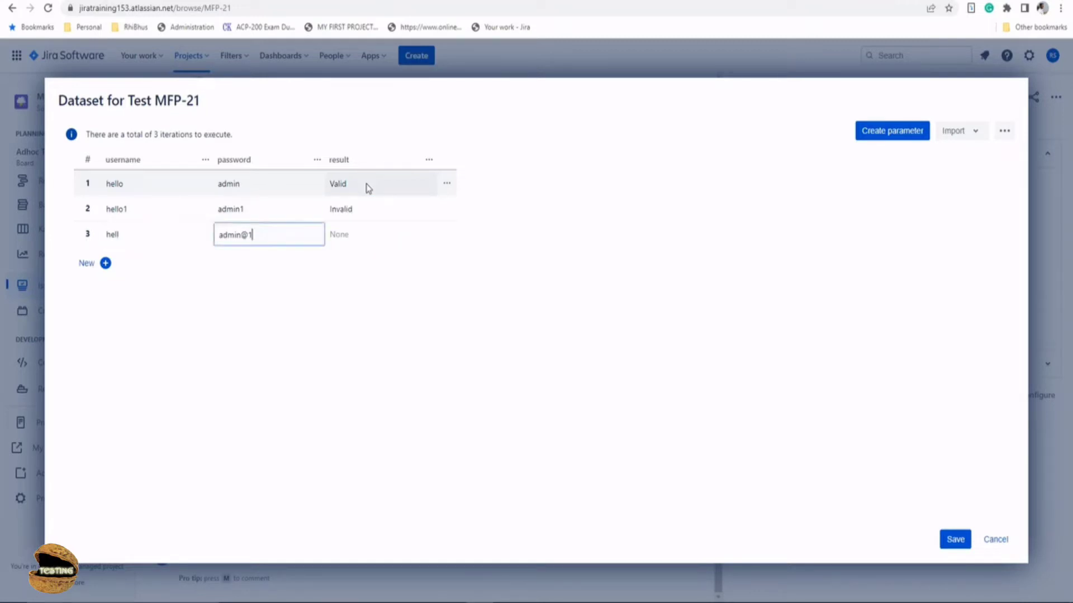
pyautogui.write('Invalid')
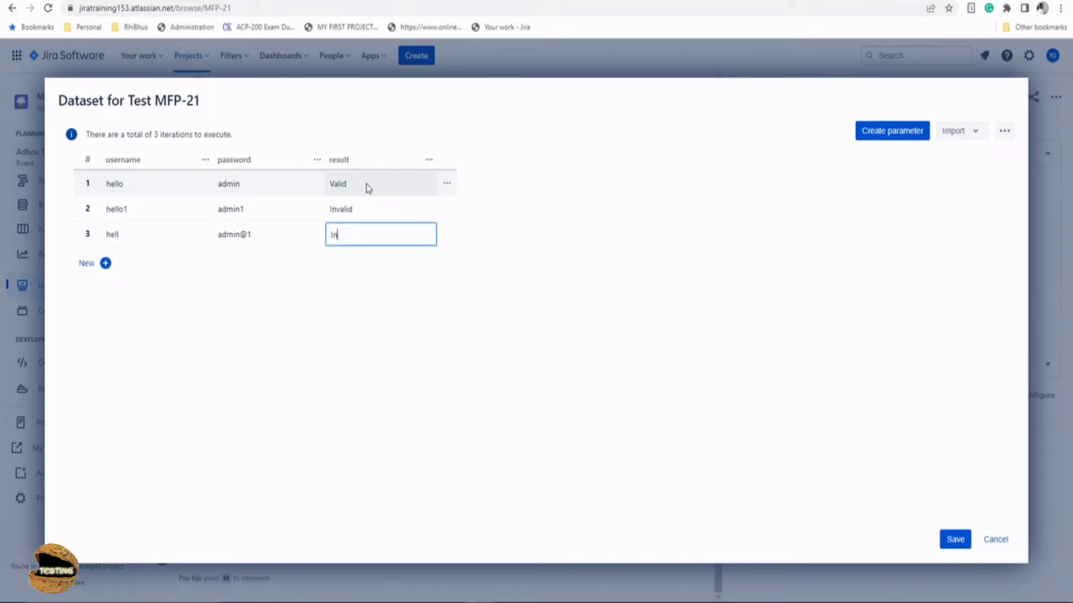
pyautogui.click(396, 283)
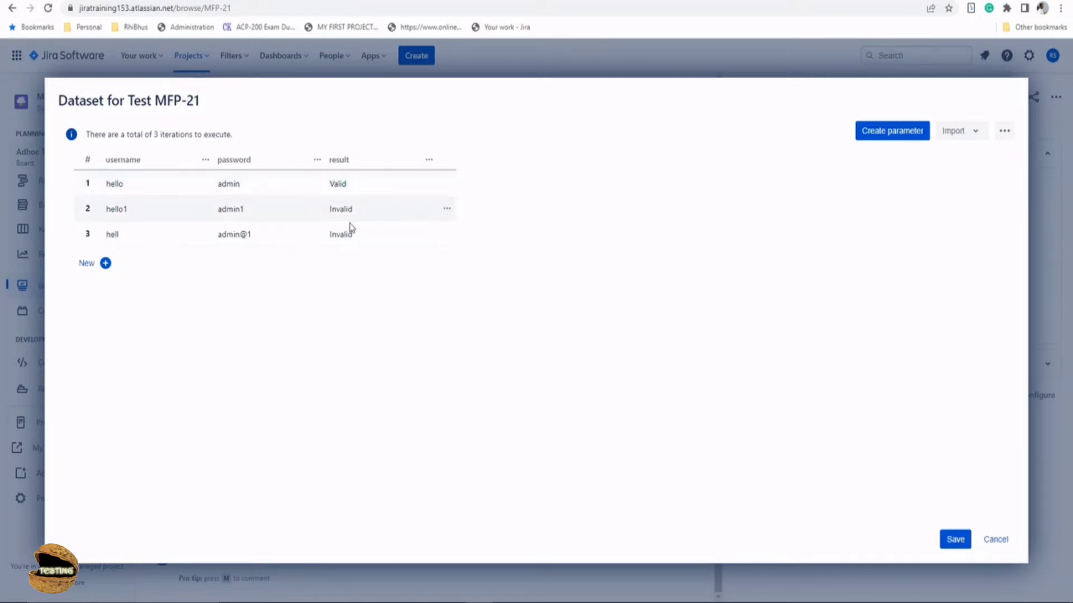
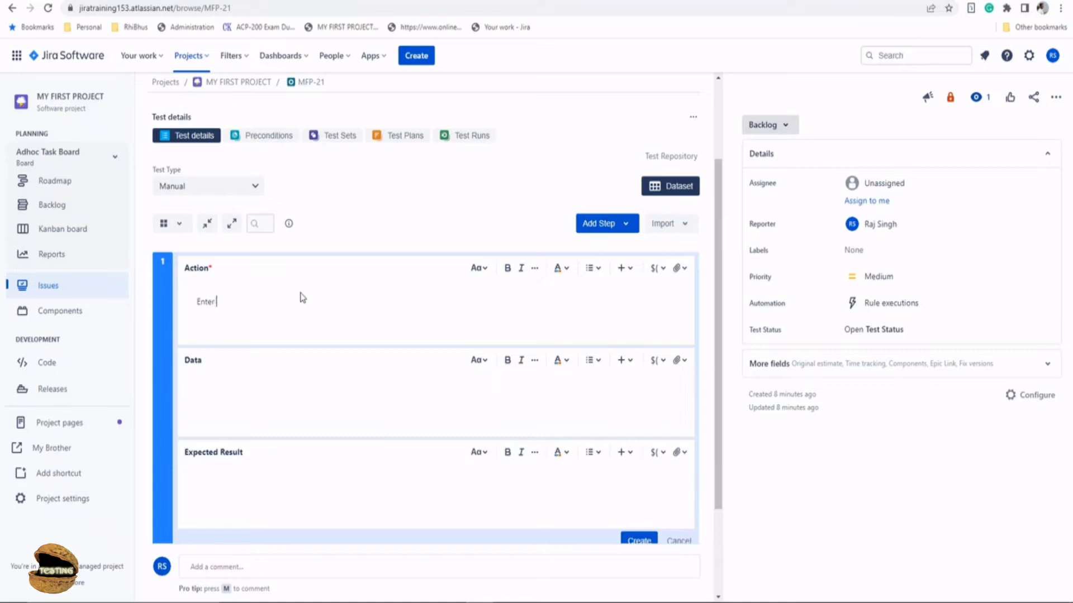
# - Write step 1's action 'Enter the username as ${username}', leaving Data empty
pyautogui.write('the username as $')
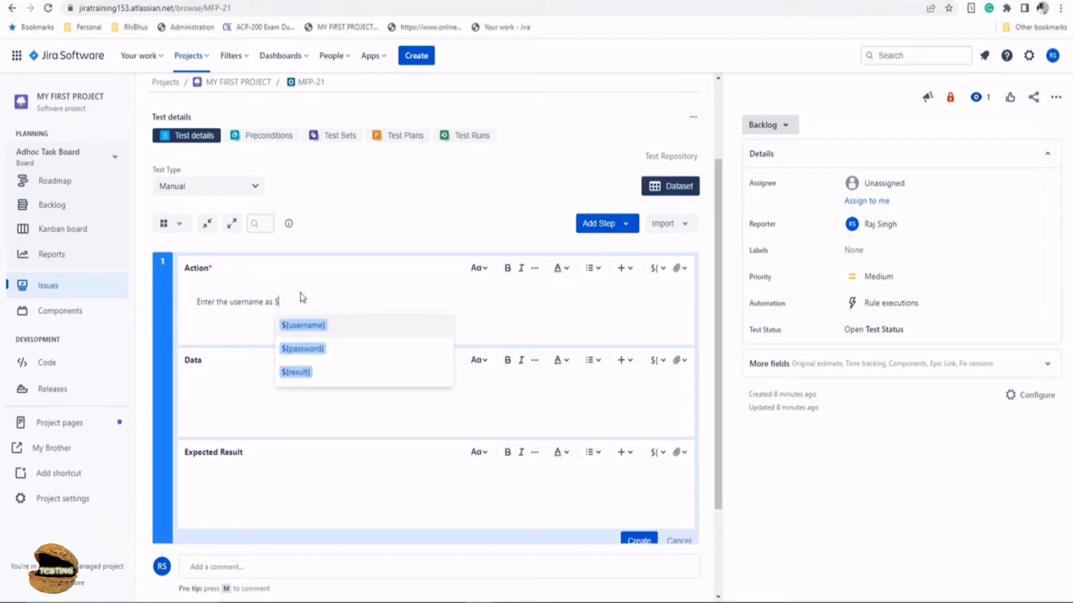
pyautogui.click(333, 330)
pyautogui.click(303, 387)
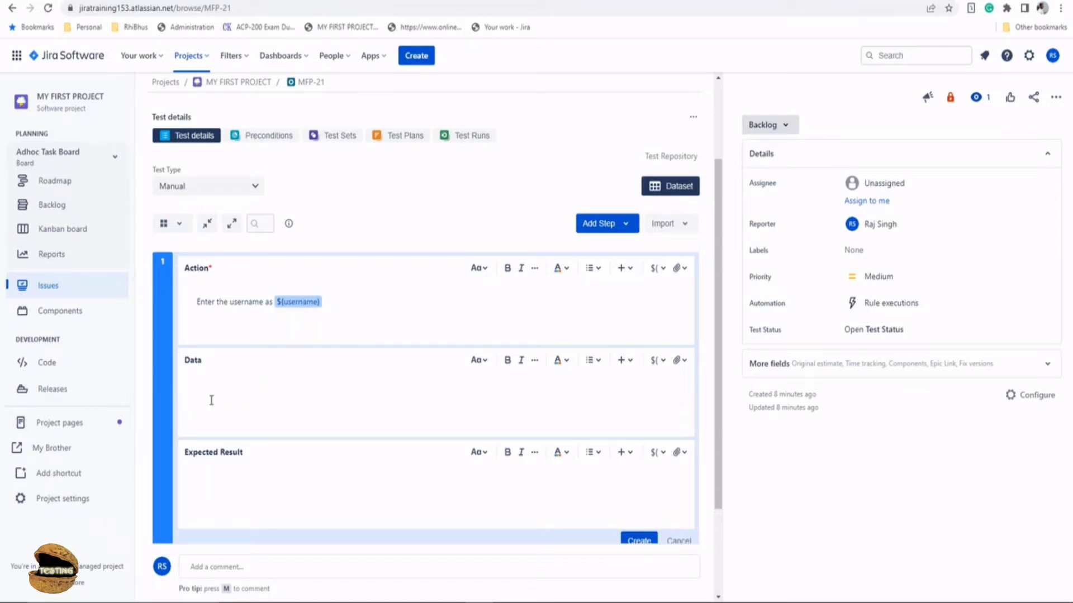
pyautogui.write('$')
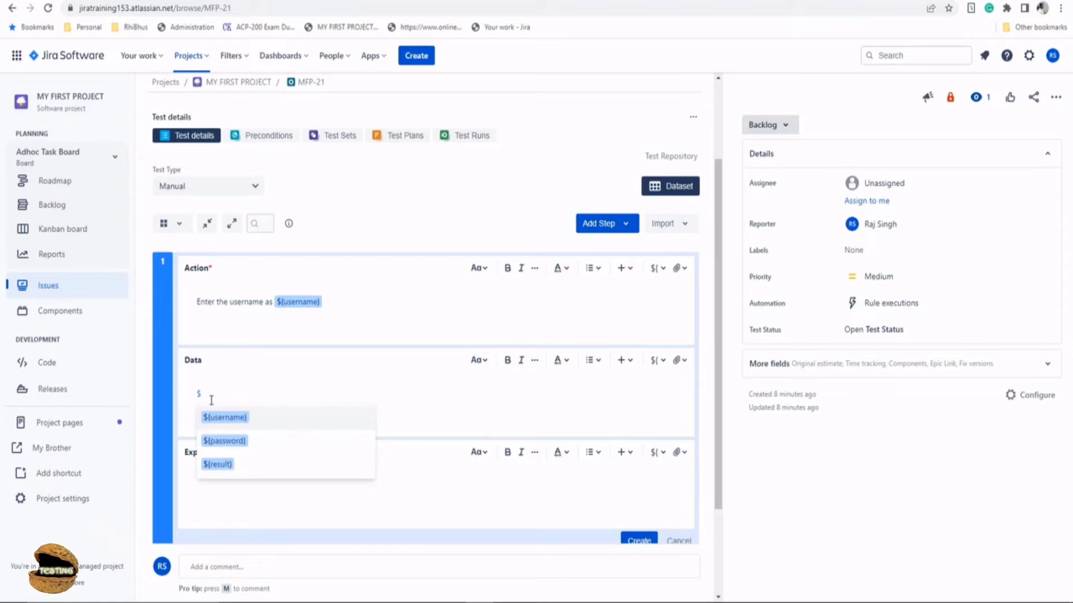
pyautogui.write('use')
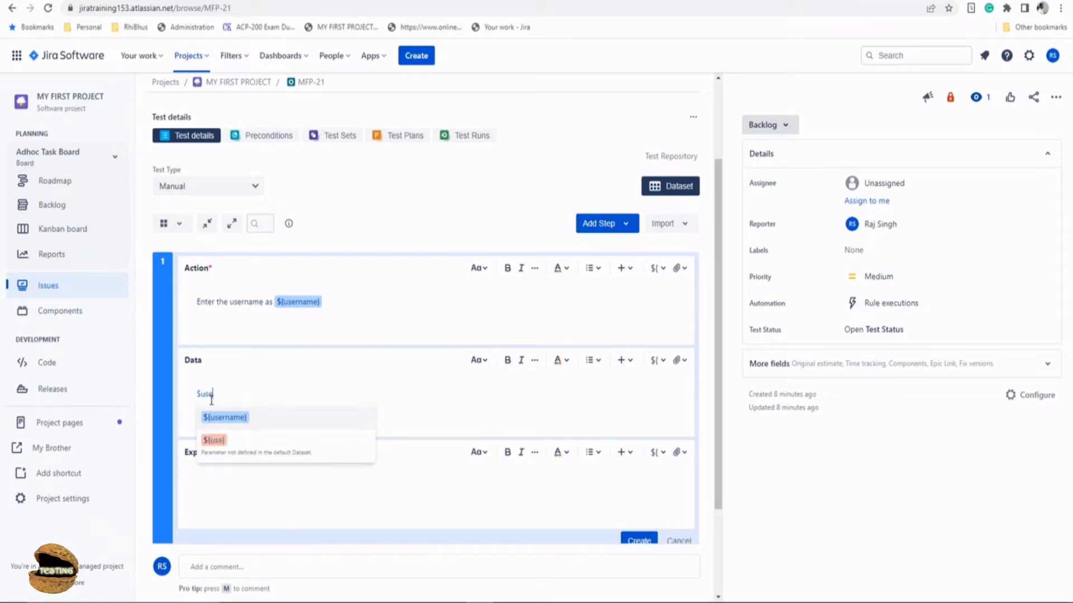
pyautogui.press('BackSpace')
pyautogui.press('BackSpace')
pyautogui.press('BackSpace')
pyautogui.press('BackSpace')
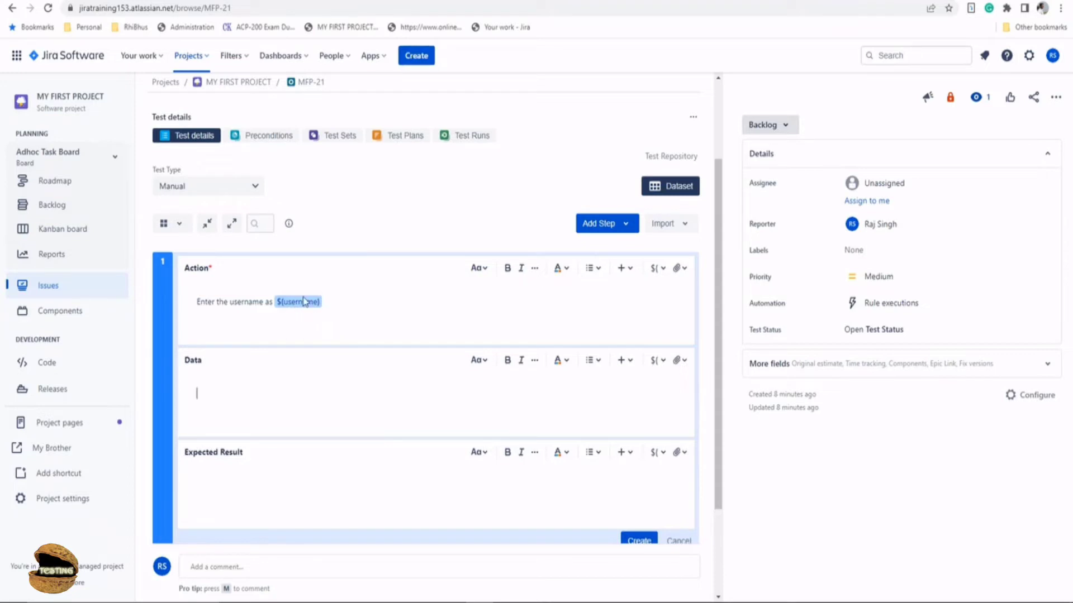
# - Set the expected result to 'The username is ${result}'
pyautogui.click(235, 483)
pyautogui.write('The username is $')
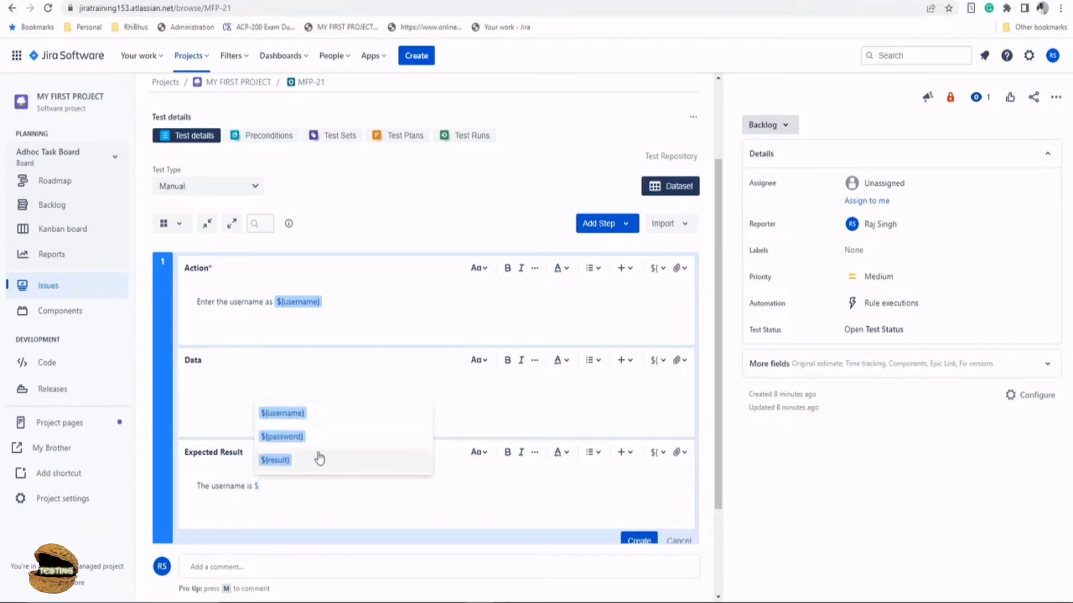
pyautogui.click(319, 459)
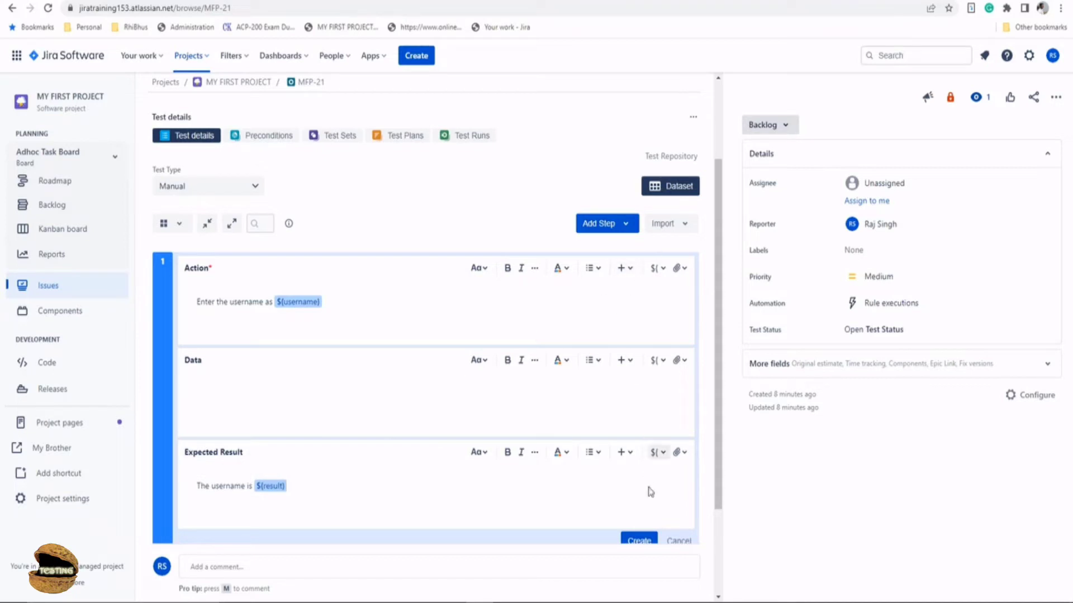
pyautogui.click(363, 308)
pyautogui.press('Return')
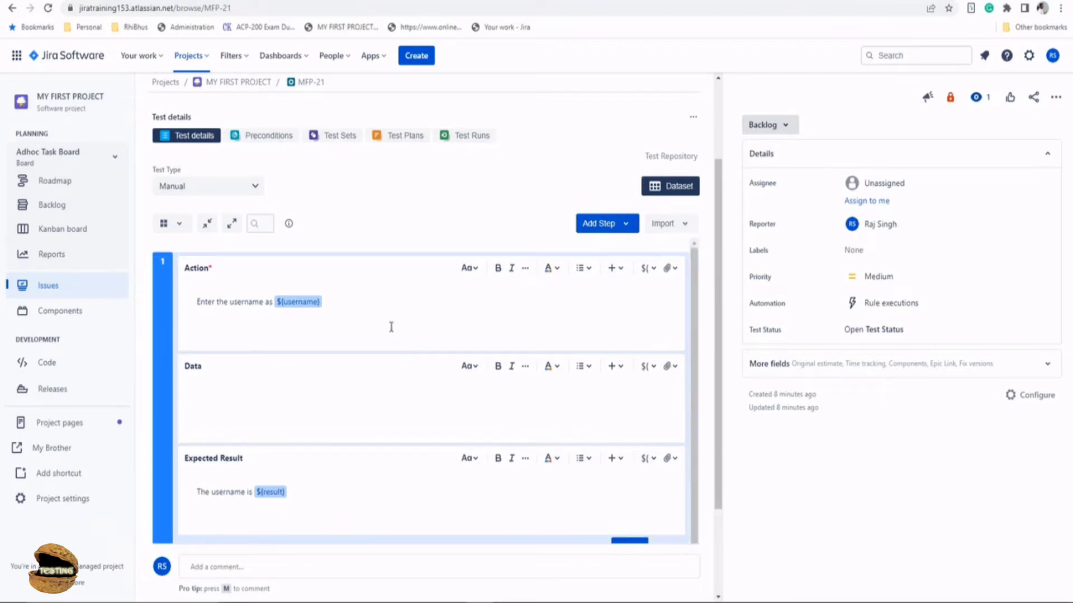
# - Add the action line 'Enter the password ${password}' and change the expected result to 'The Login is ${result}'
pyautogui.write('Enter the password $')
pyautogui.press('Down')
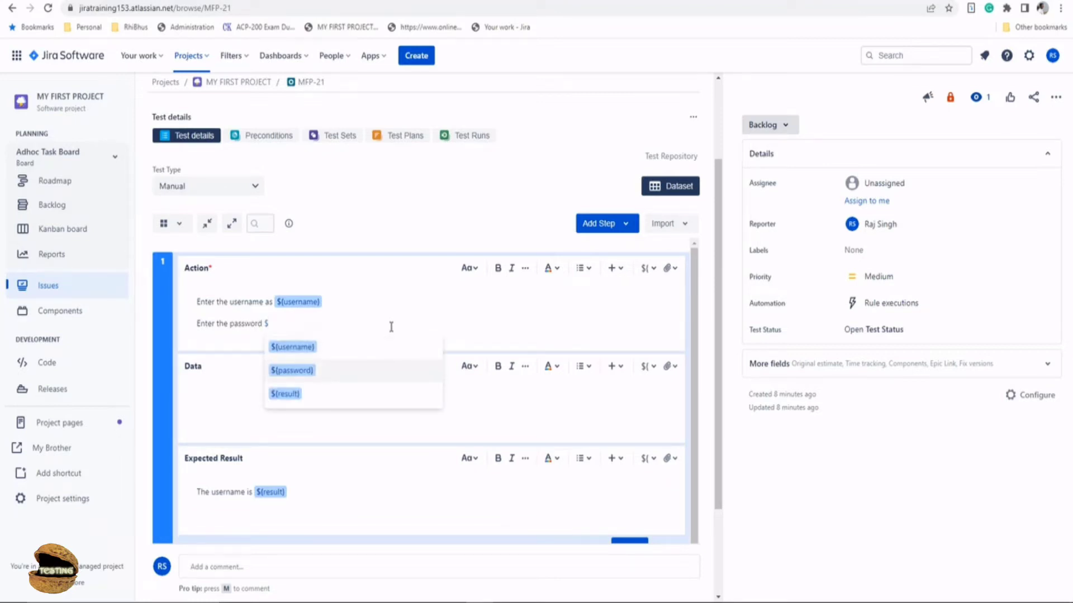
pyautogui.press('Return')
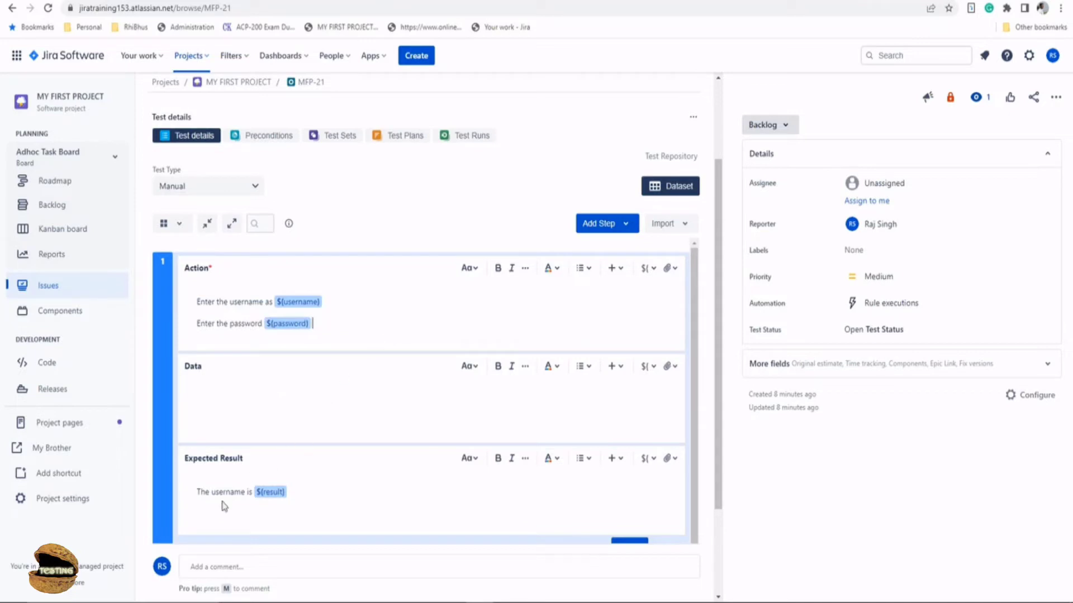
pyautogui.doubleClick(226, 492)
pyautogui.write('Login')
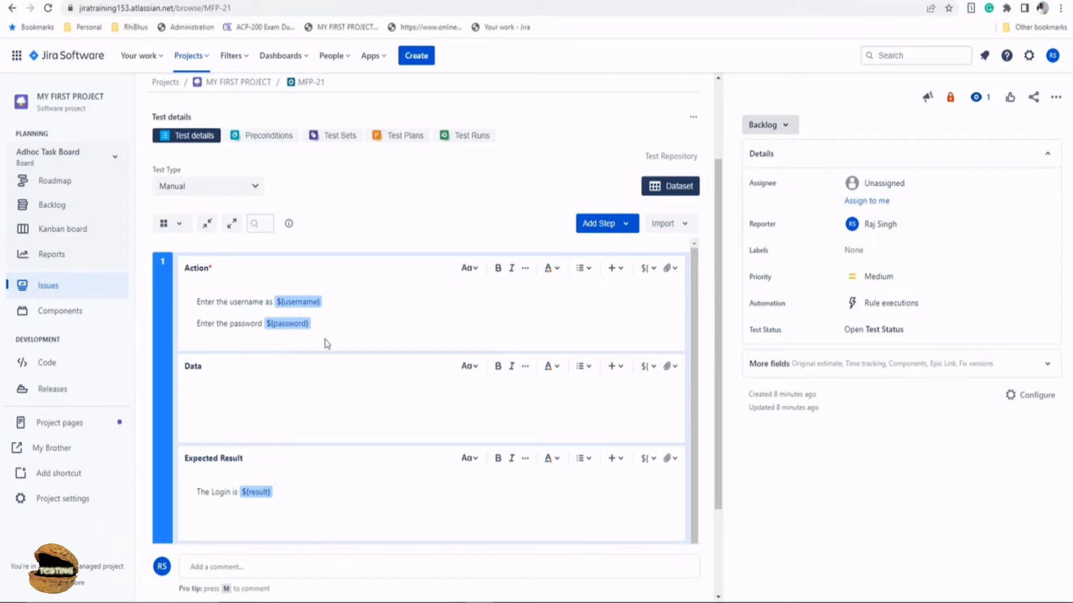
# - Add 'Click on Login button' and format the three action lines as a numbered list
pyautogui.click(332, 322)
pyautogui.press('Return')
pyautogui.write('C')
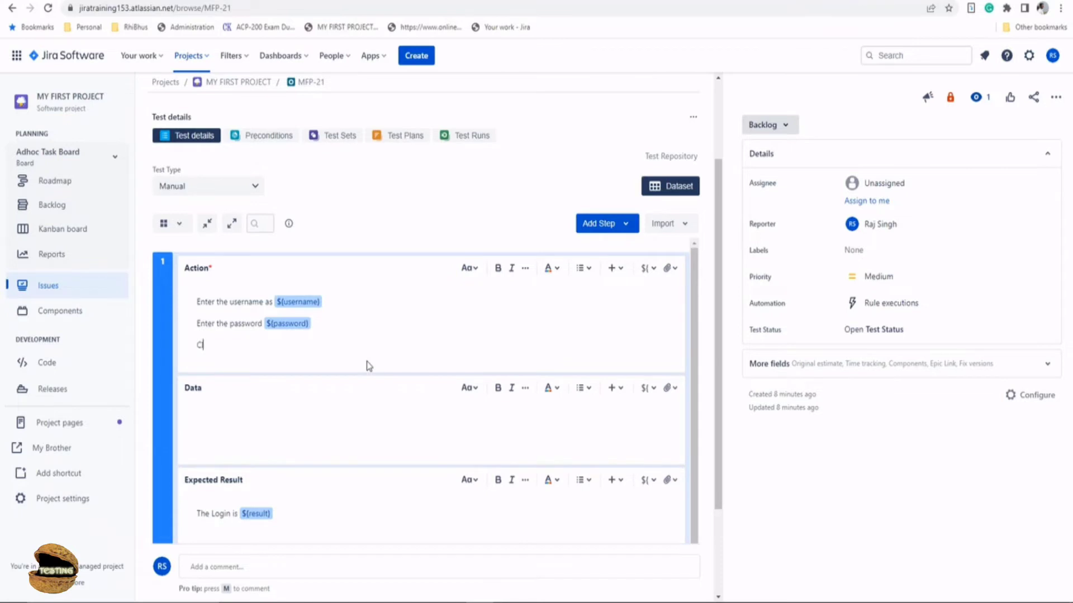
pyautogui.write('lick on Login button')
pyautogui.moveTo(197, 300); pyautogui.dragTo(249, 362)
pyautogui.click(249, 362)
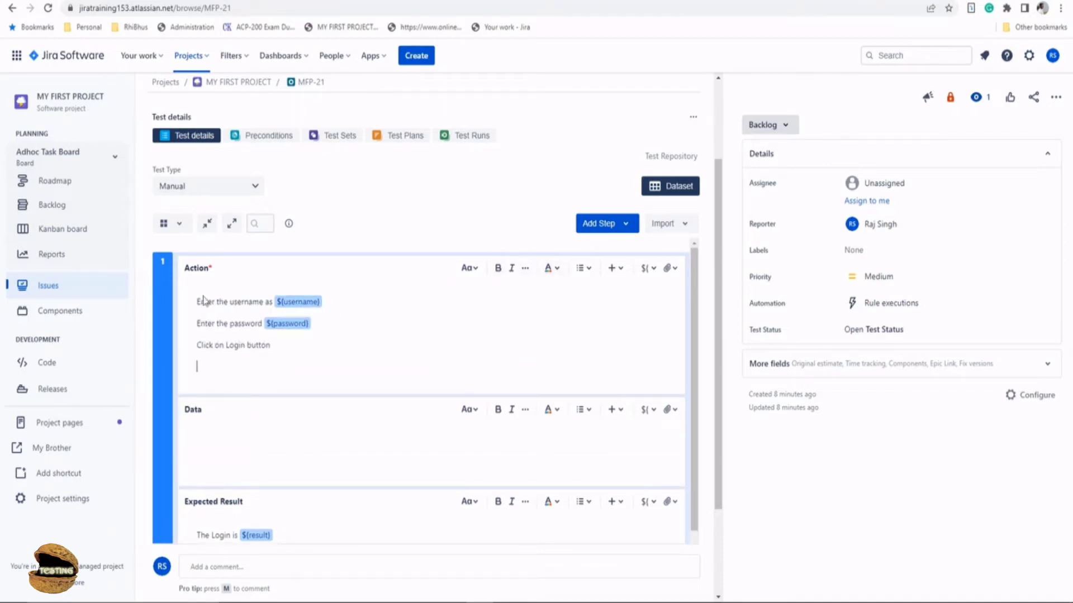
pyautogui.moveTo(200, 302); pyautogui.dragTo(252, 346)
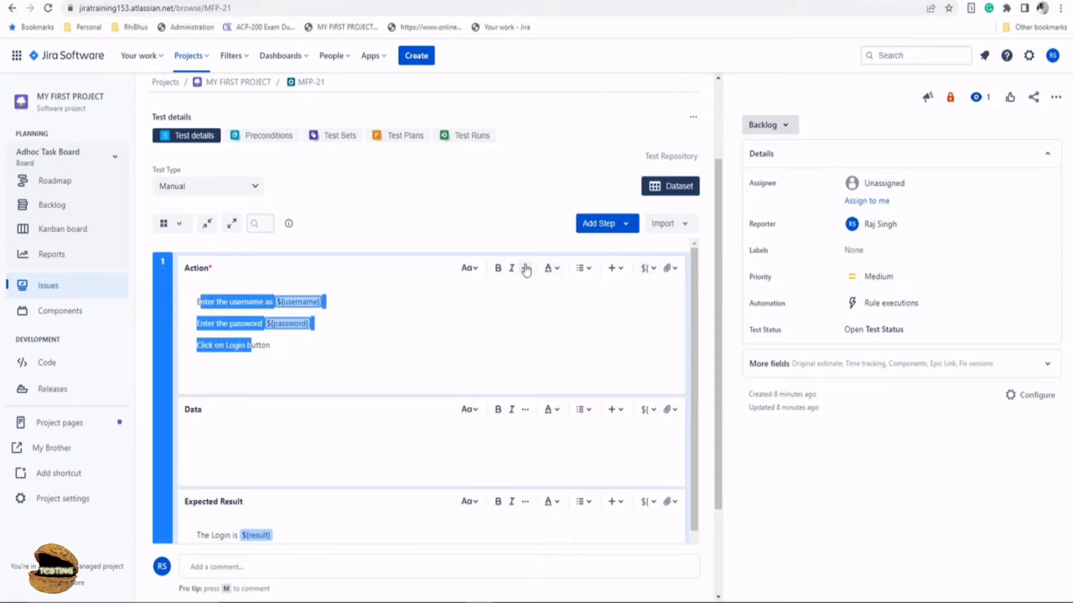
pyautogui.click(584, 268)
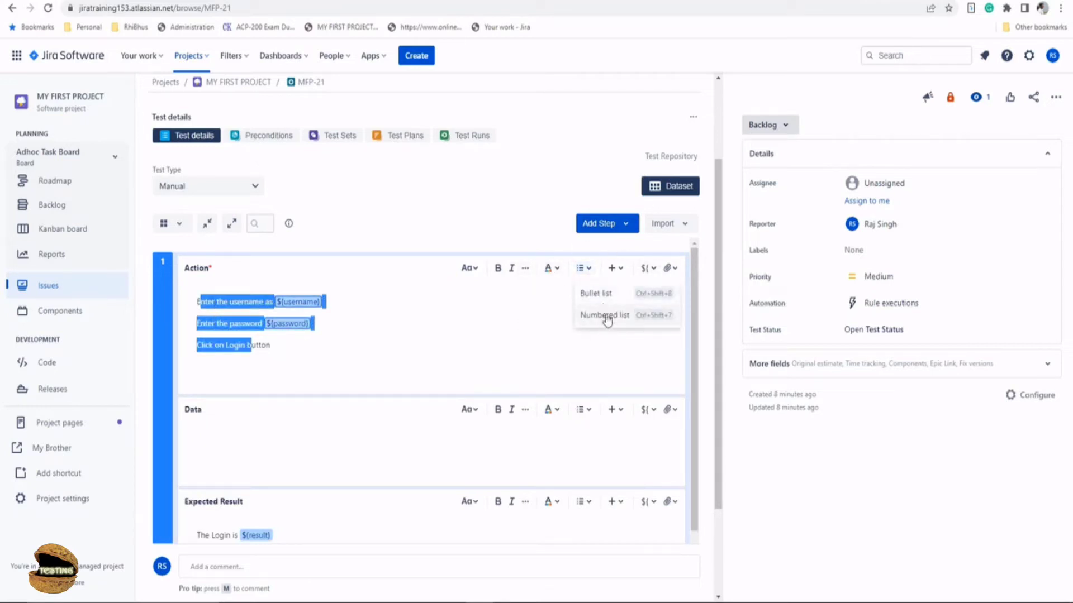
pyautogui.click(605, 318)
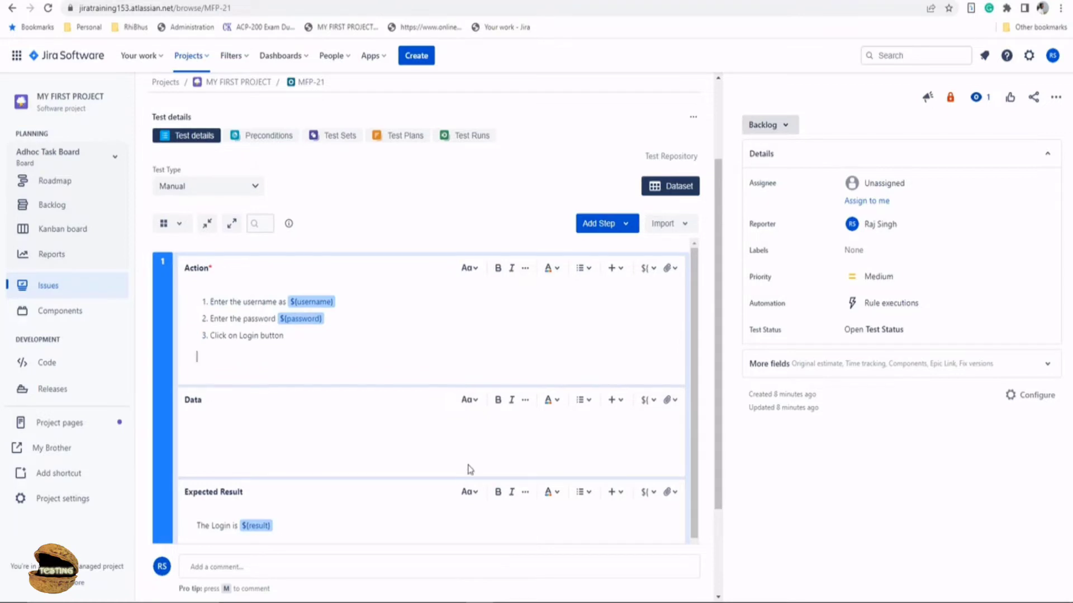
pyautogui.scroll(-1, 634, 391)
# - Save step 1 with its three-line numbered action and 'The Login is ${result}' expected result
pyautogui.click(628, 540)
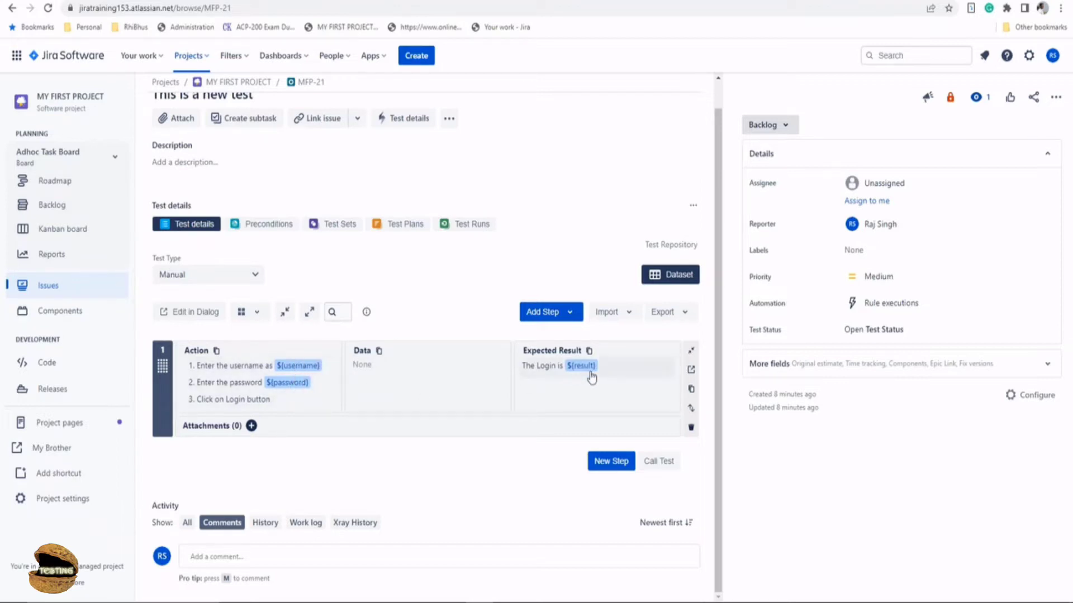
pyautogui.click(657, 283)
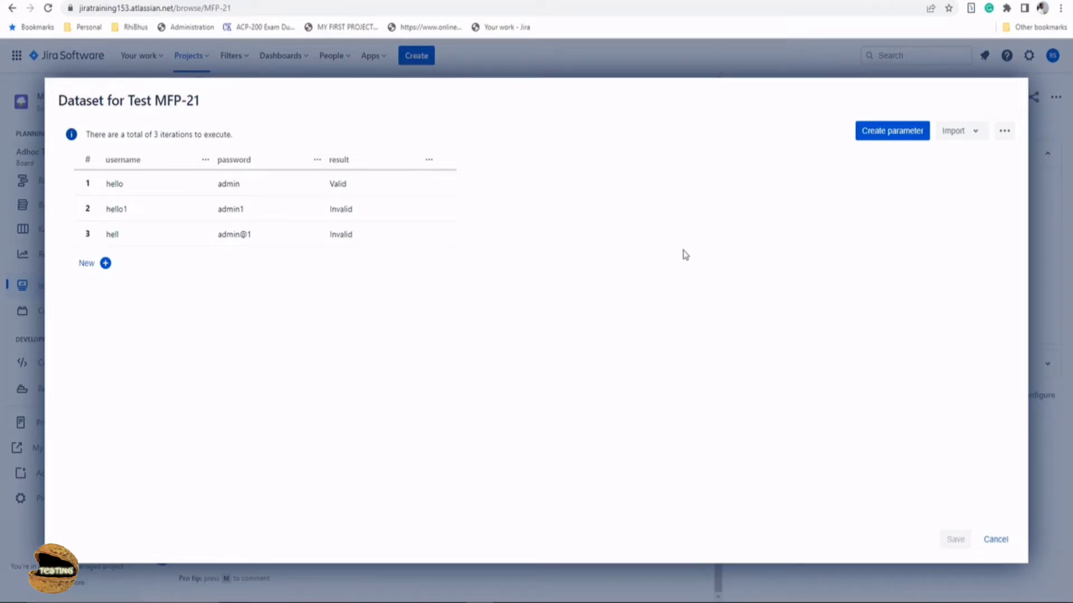
# - Start a new parameter in MFP-21's dataset of 3 username/password/result iterations
pyautogui.click(885, 138)
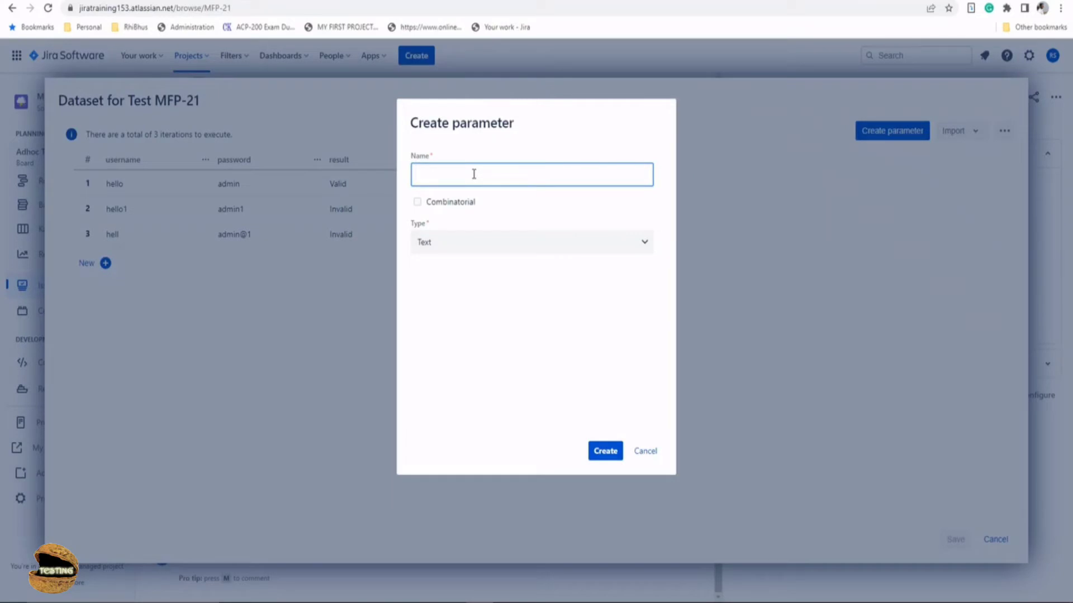
# - Create the List parameter 'Fly From' with options Mumbai, Dubai, SIngapore and Chennai
pyautogui.write('Fly From')
pyautogui.click(462, 244)
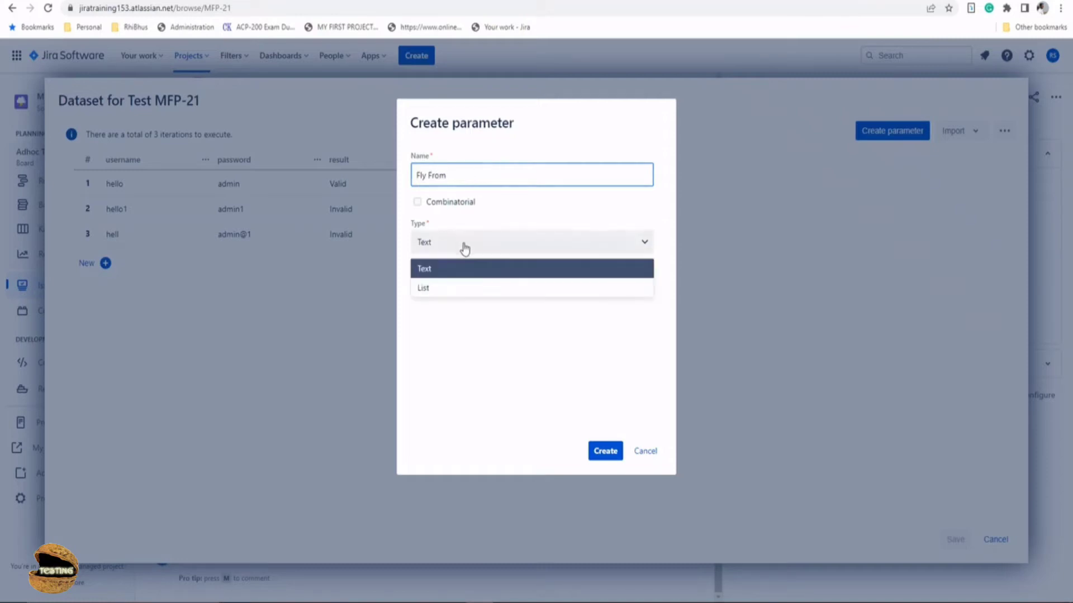
pyautogui.click(505, 291)
pyautogui.click(472, 311)
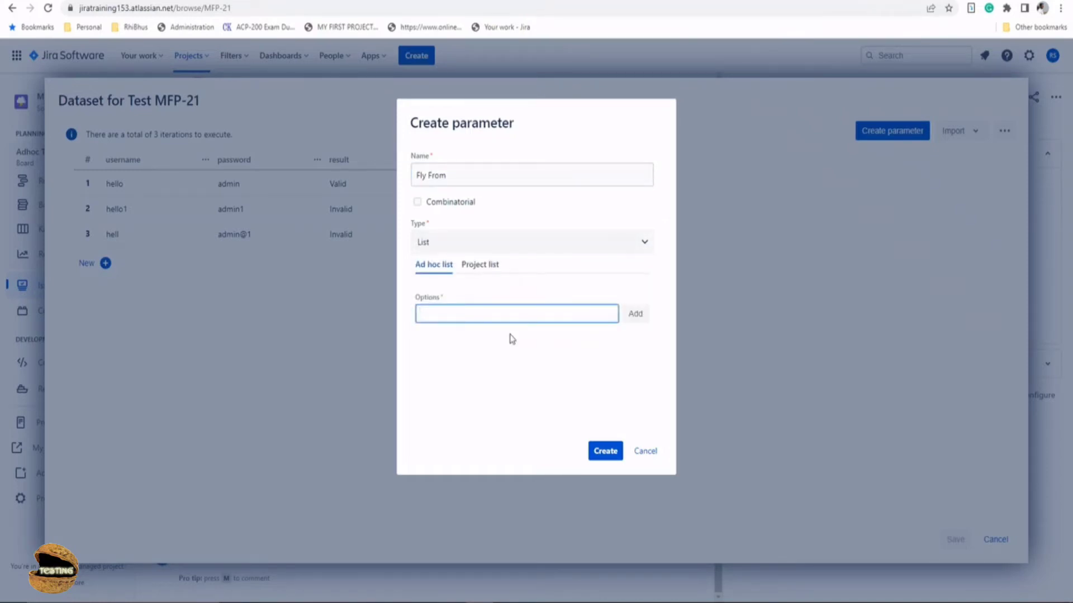
pyautogui.write('Mumbai')
pyautogui.press('Return')
pyautogui.write('Dubai')
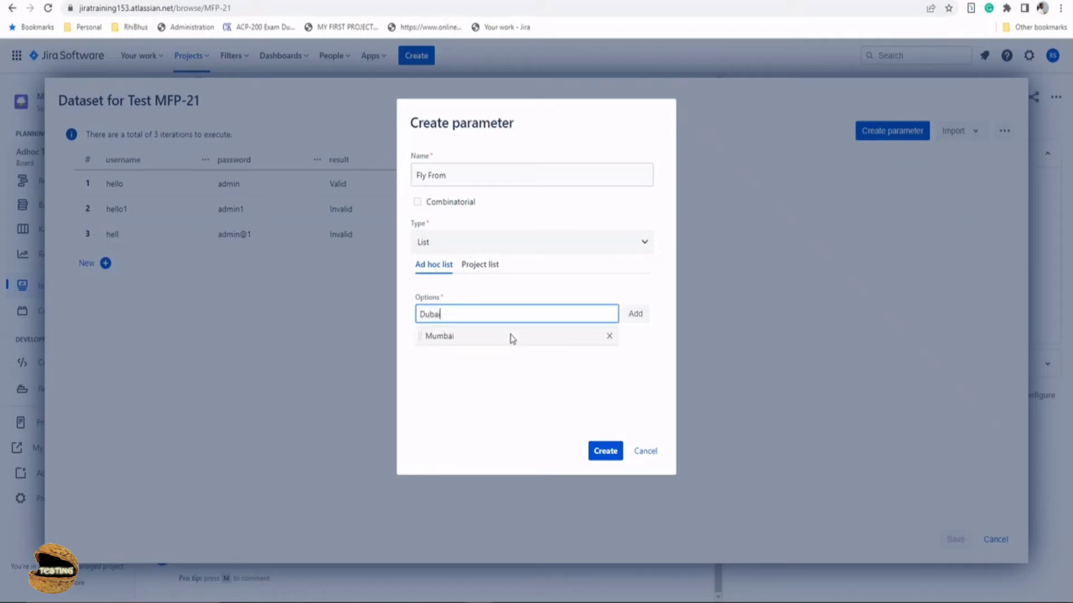
pyautogui.press('Return')
pyautogui.write('SIngapore')
pyautogui.press('Return')
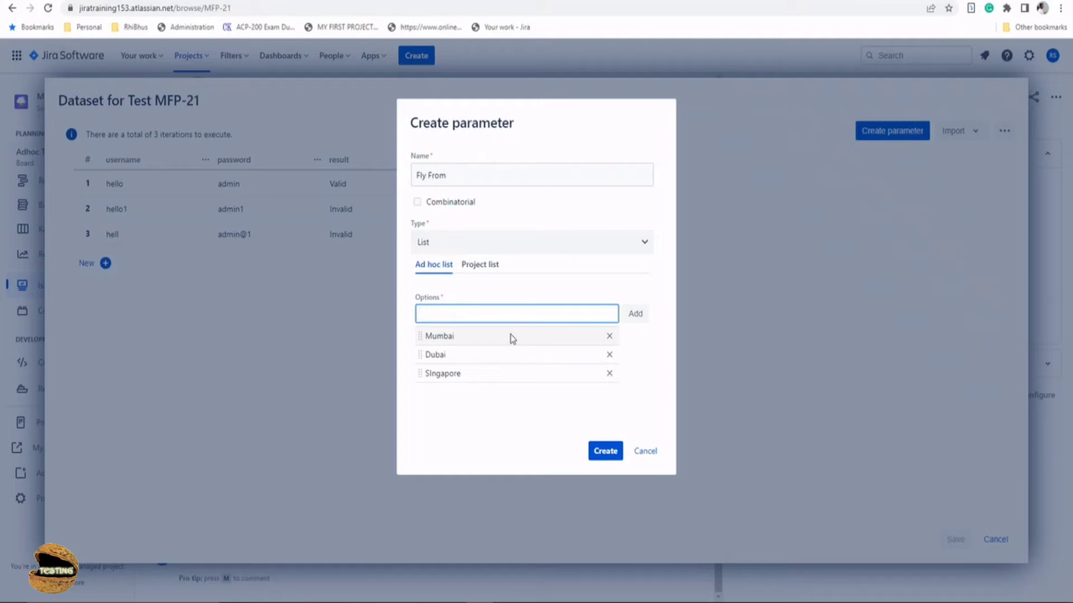
pyautogui.write('Chennai')
pyautogui.press('Return')
pyautogui.click(609, 451)
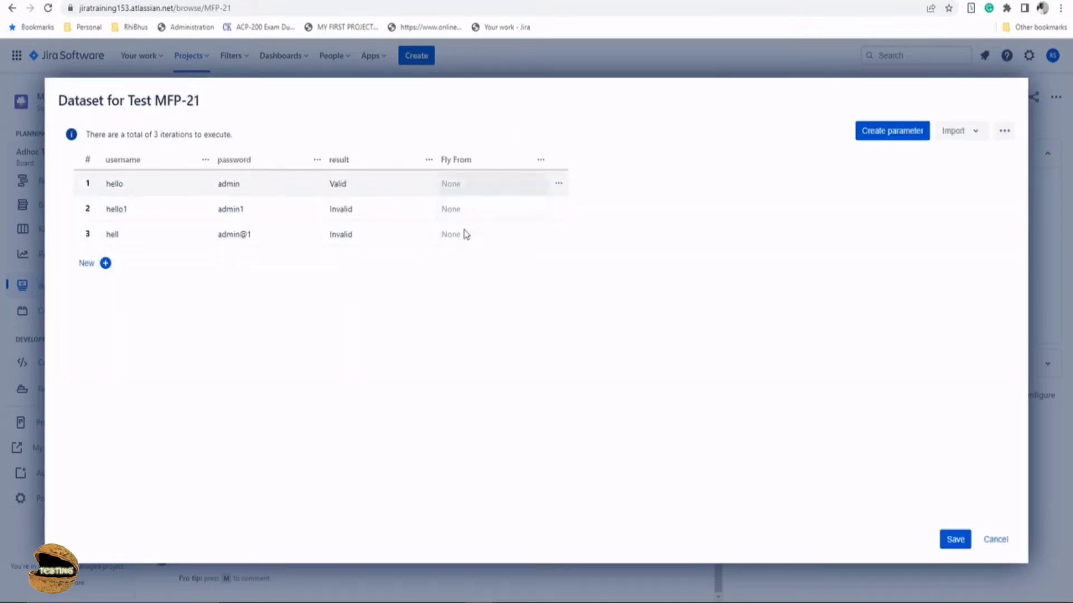
# - Set Fly From to Dubai, SIngapore and Chennai for dataset rows 1–3
pyautogui.click(473, 190)
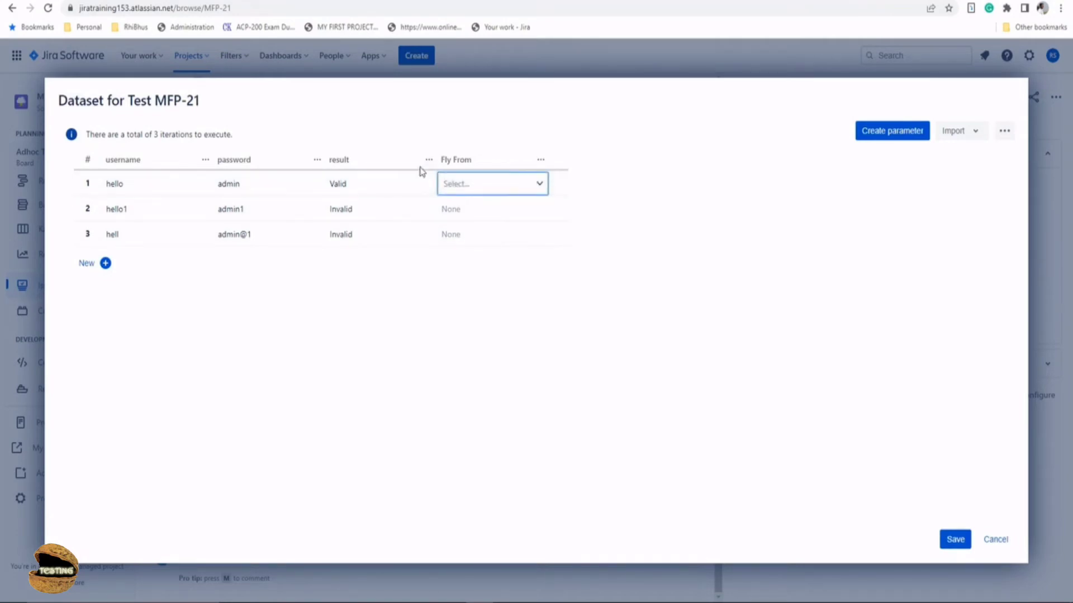
pyautogui.click(540, 184)
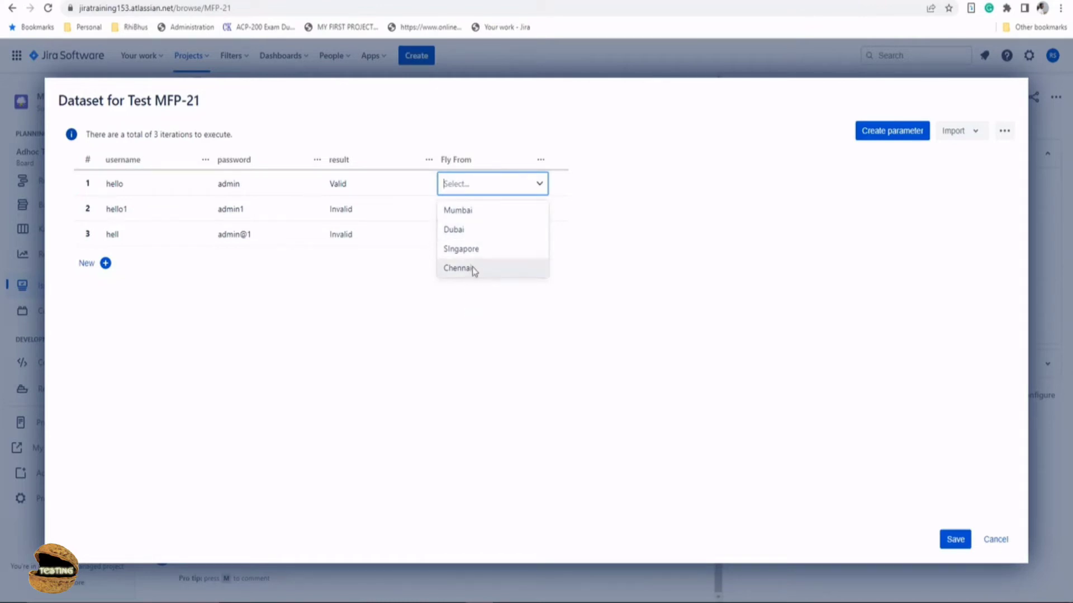
pyautogui.click(484, 230)
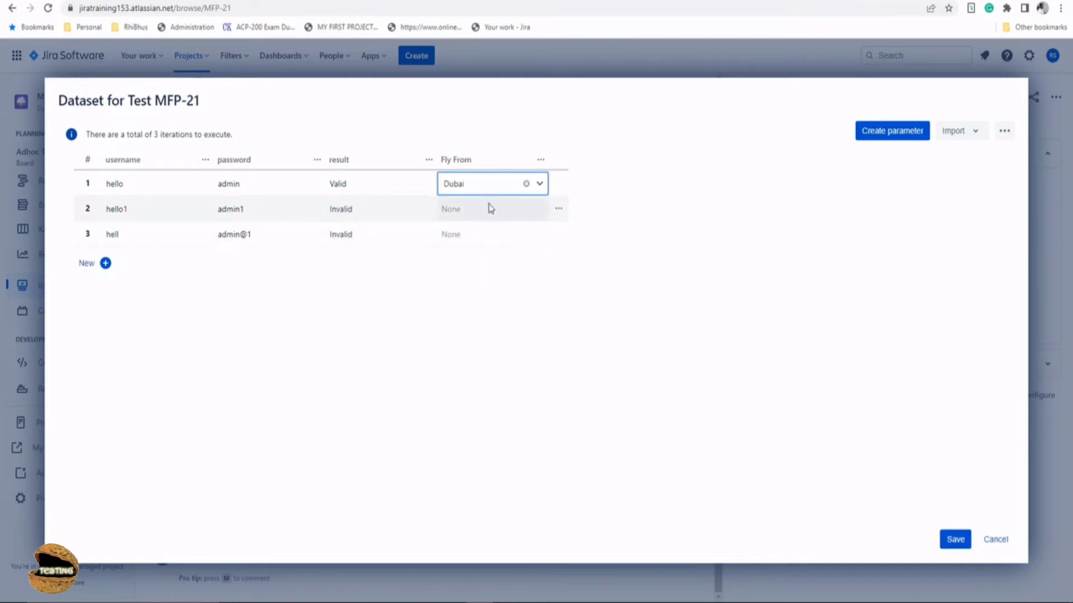
pyautogui.click(488, 209)
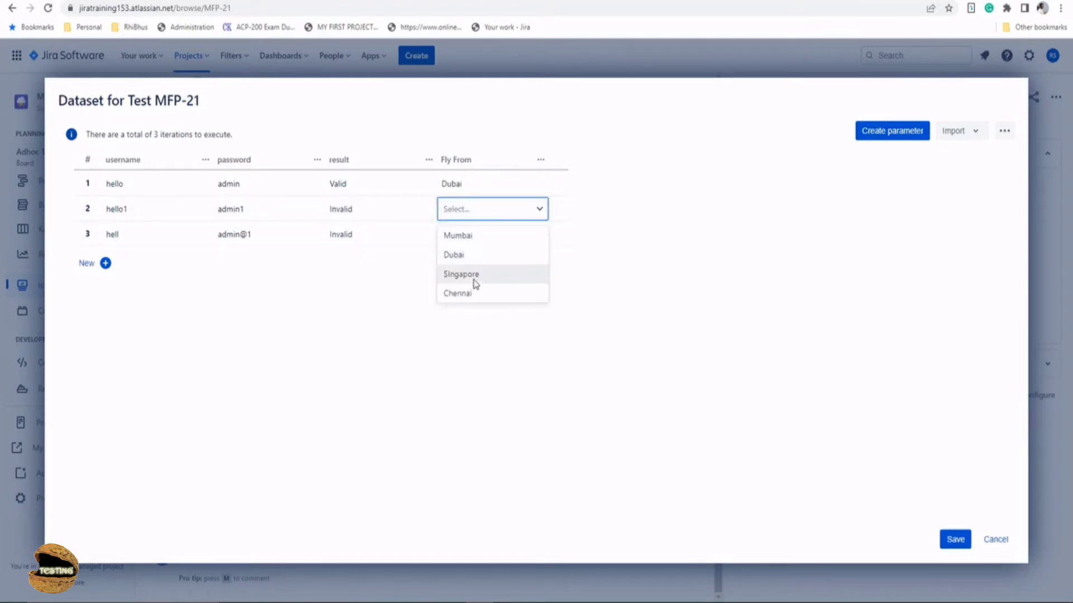
pyautogui.click(474, 280)
pyautogui.click(487, 239)
pyautogui.click(539, 235)
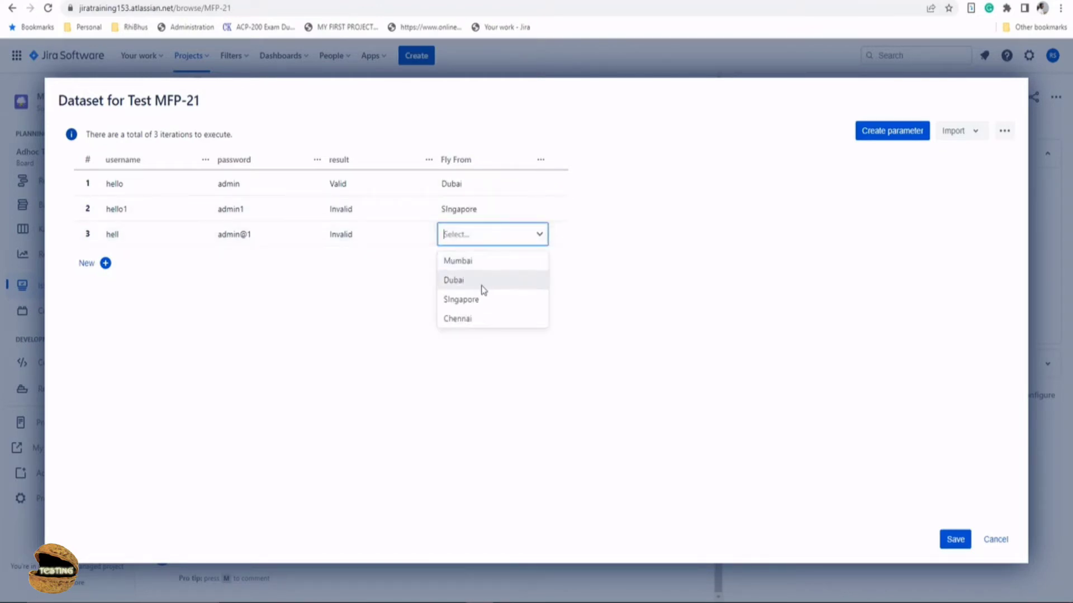
pyautogui.click(463, 319)
pyautogui.click(548, 295)
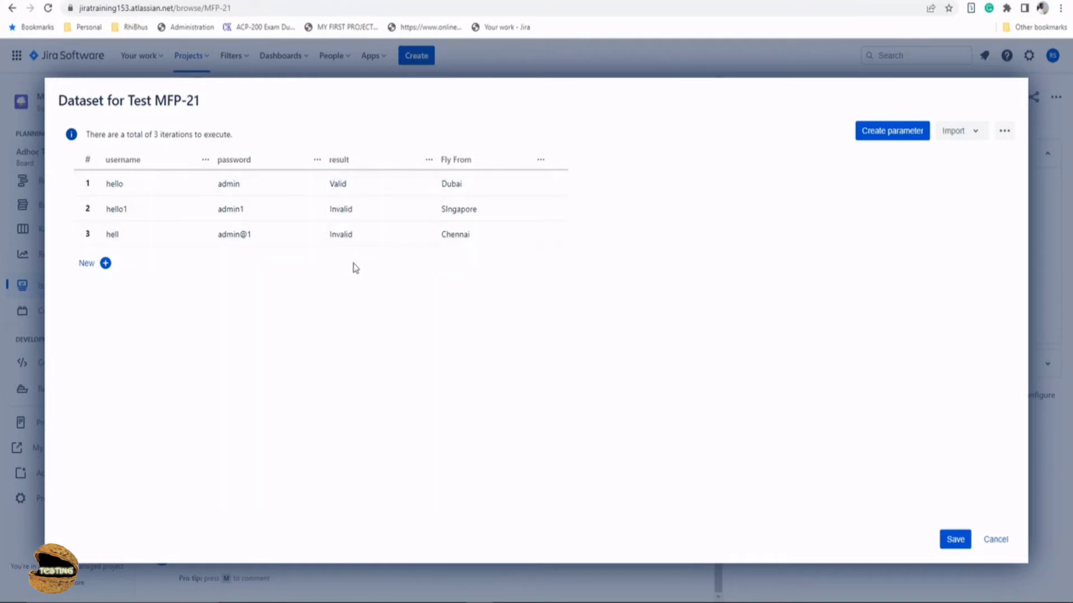
# - Change row 1's Fly From value from Dubai to Mumbai
pyautogui.click(497, 186)
pyautogui.click(540, 183)
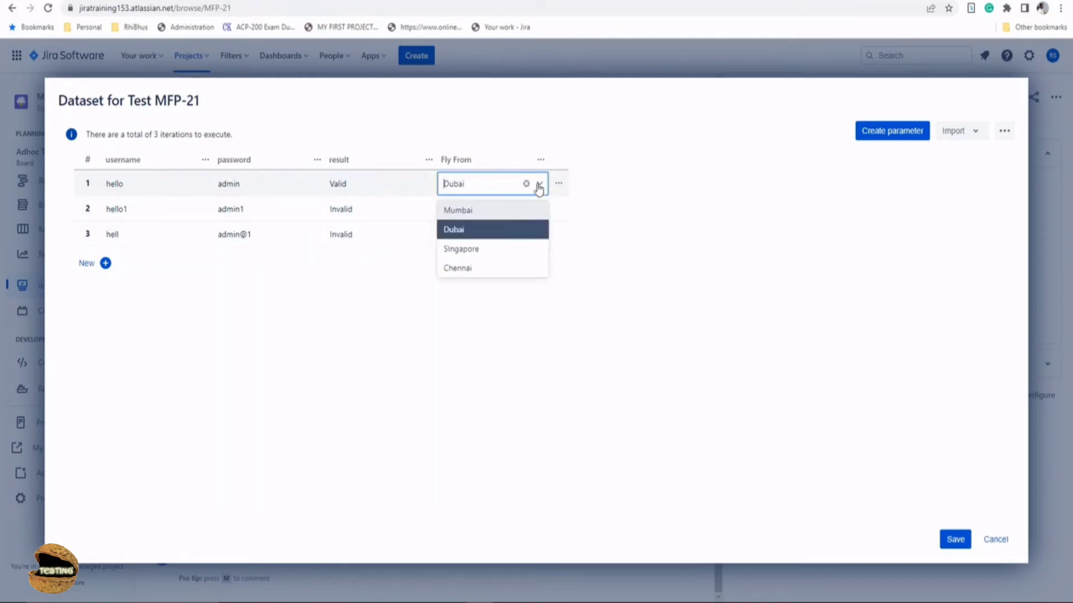
pyautogui.click(463, 209)
pyautogui.click(604, 370)
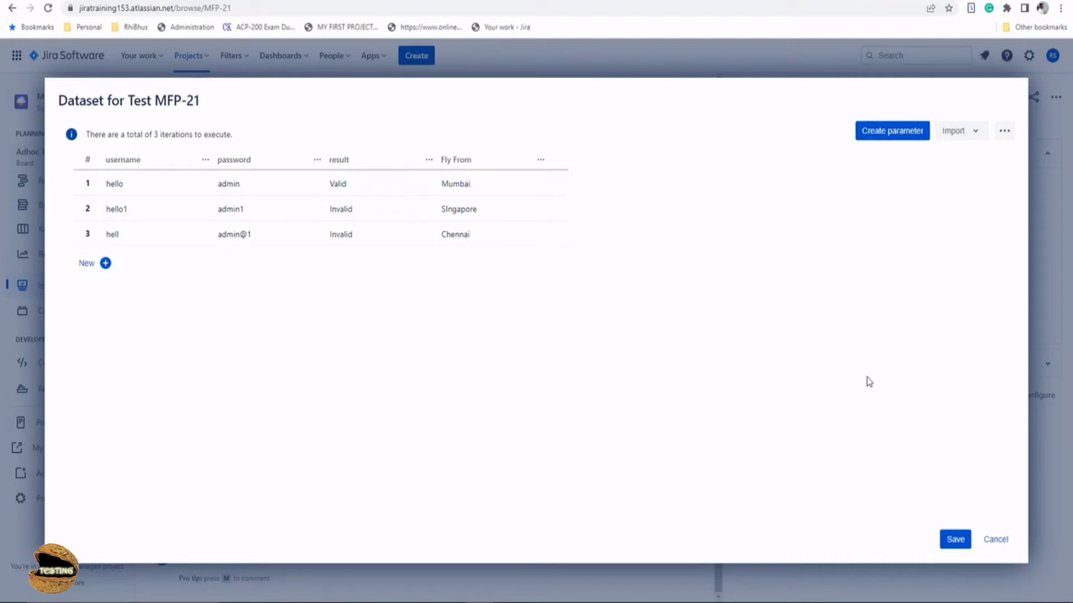
# - Create a combinatorial parameter named 'Color' with type Text
pyautogui.click(900, 133)
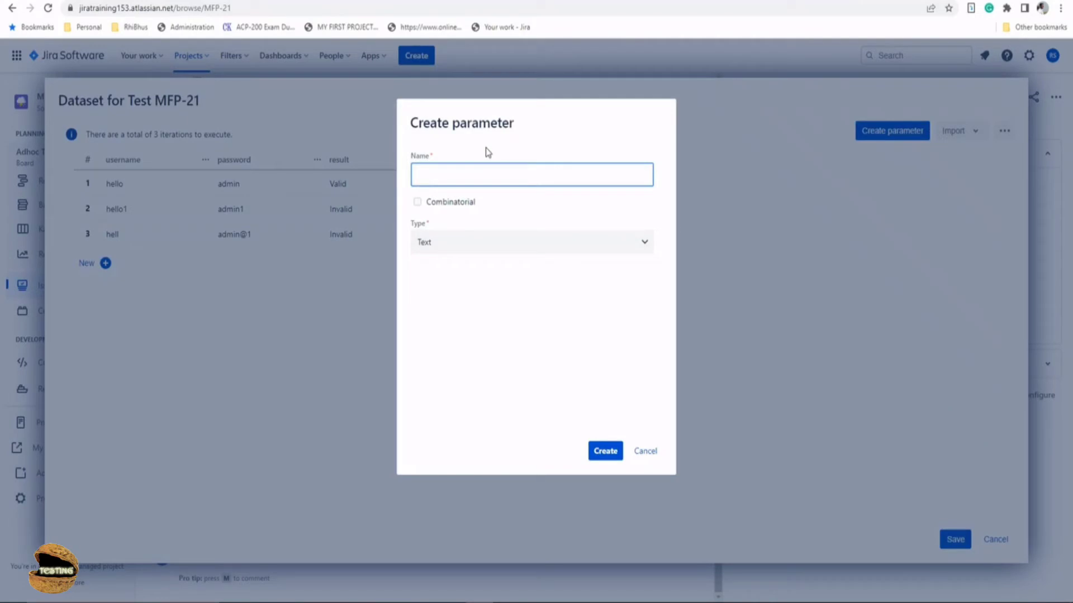
pyautogui.write('Price')
pyautogui.moveTo(446, 177); pyautogui.dragTo(403, 174)
pyautogui.write('Color')
pyautogui.click(429, 206)
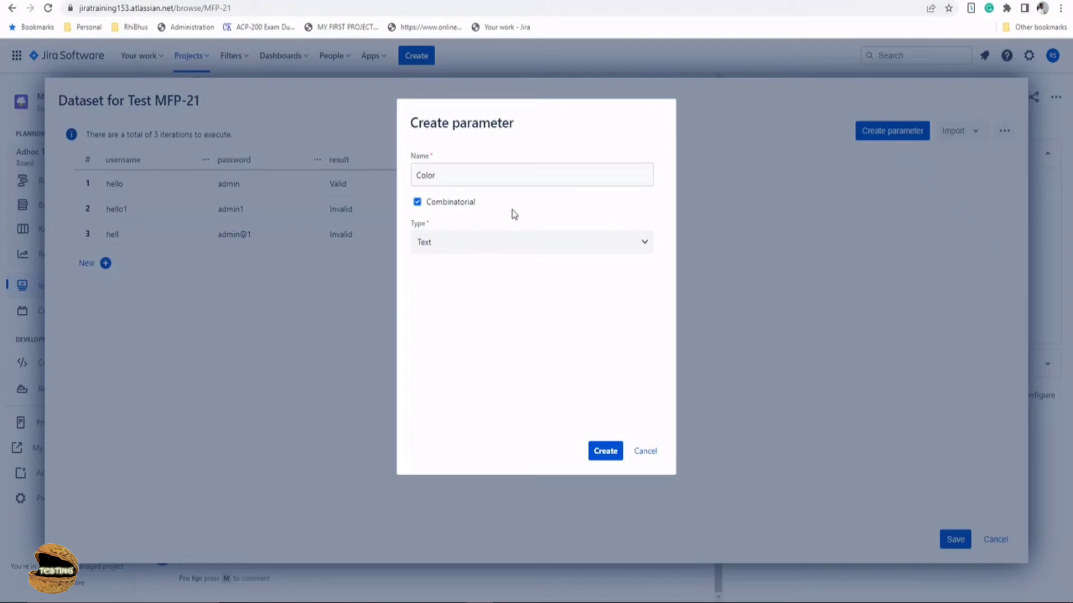
pyautogui.click(489, 249)
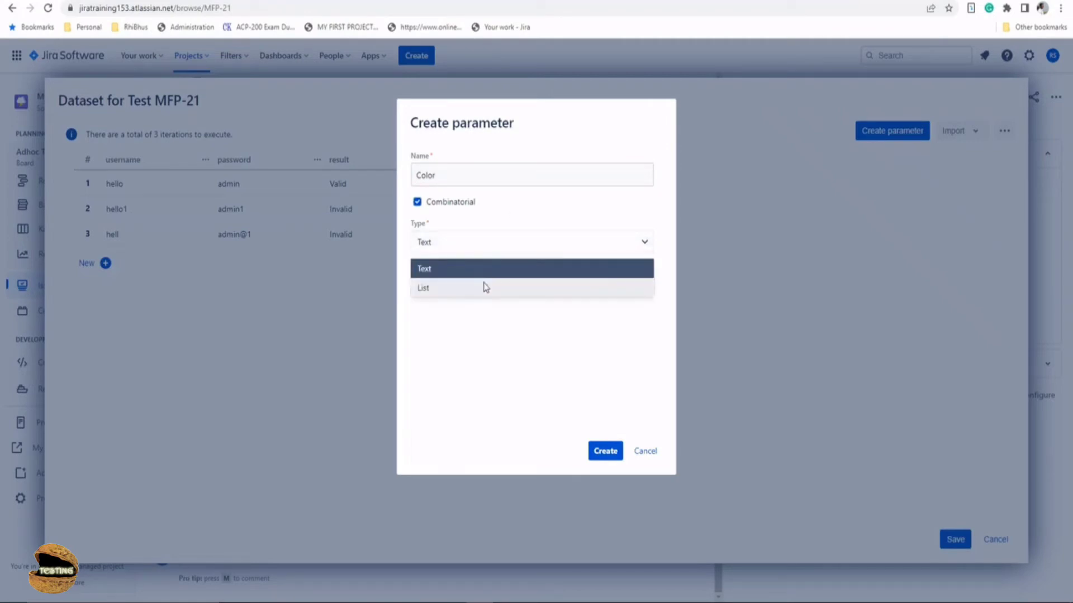
pyautogui.click(481, 287)
pyautogui.click(447, 315)
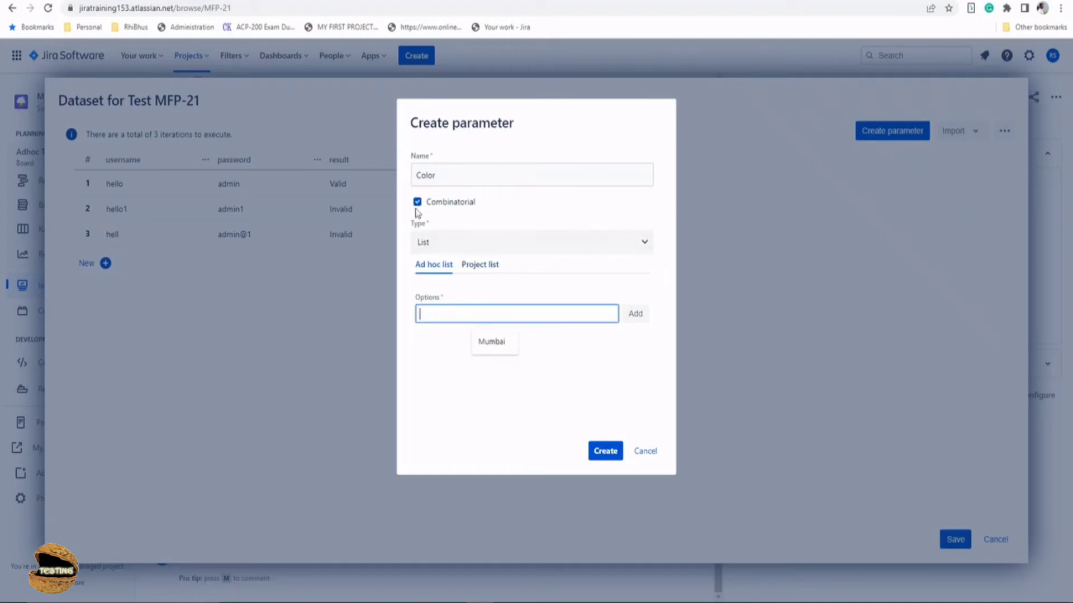
pyautogui.click(429, 249)
pyautogui.click(434, 268)
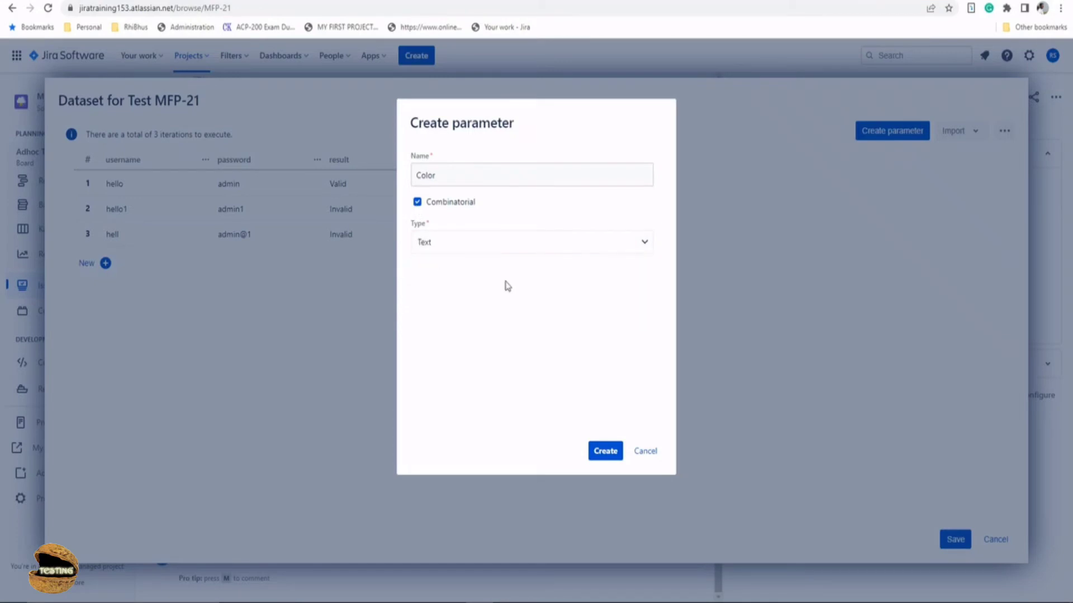
pyautogui.click(606, 451)
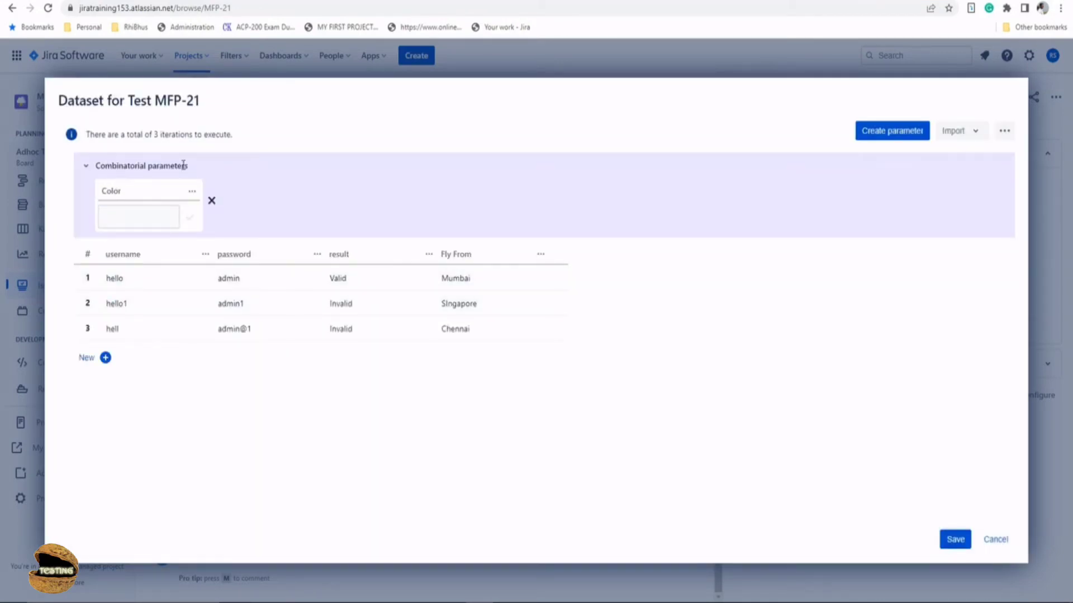
# - Enter Red and Blue as Color values, giving 6 iterations
pyautogui.click(134, 217)
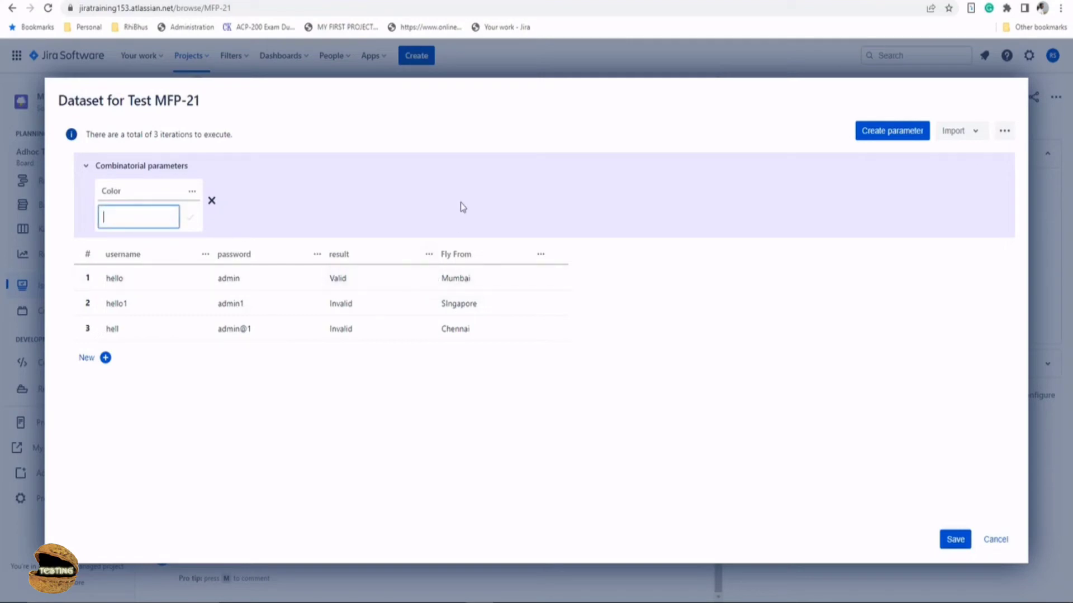
pyautogui.write('Red')
pyautogui.press('Return')
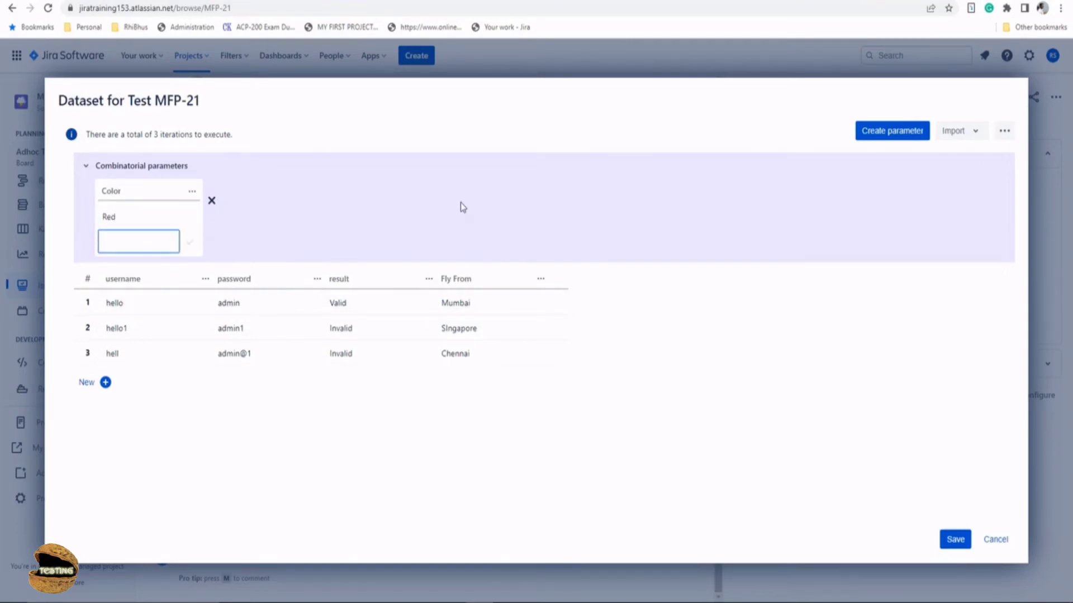
pyautogui.write('Blue')
pyautogui.press('Return')
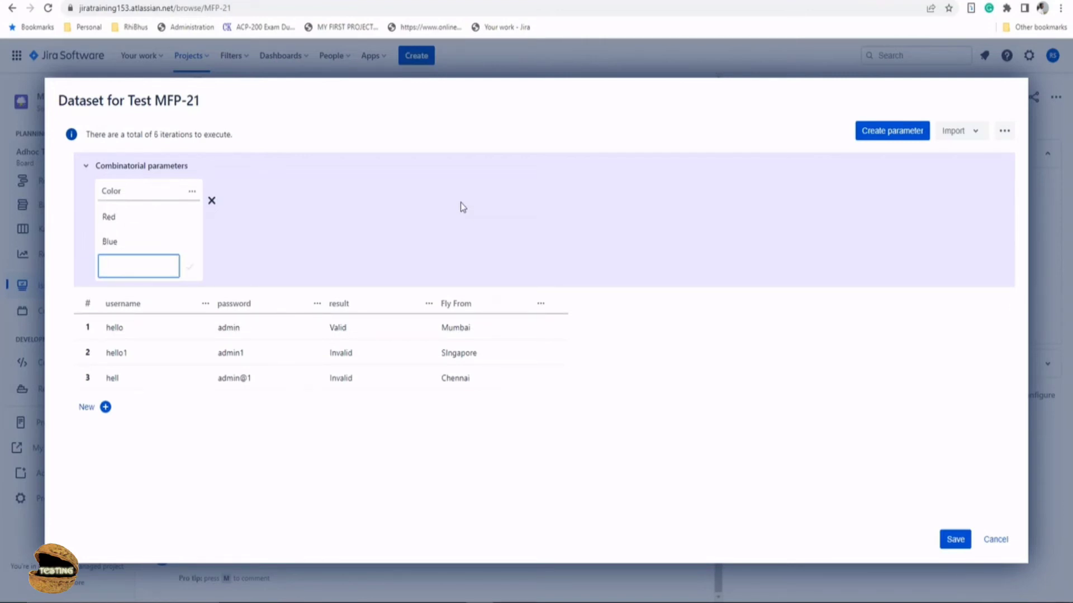
pyautogui.click(323, 228)
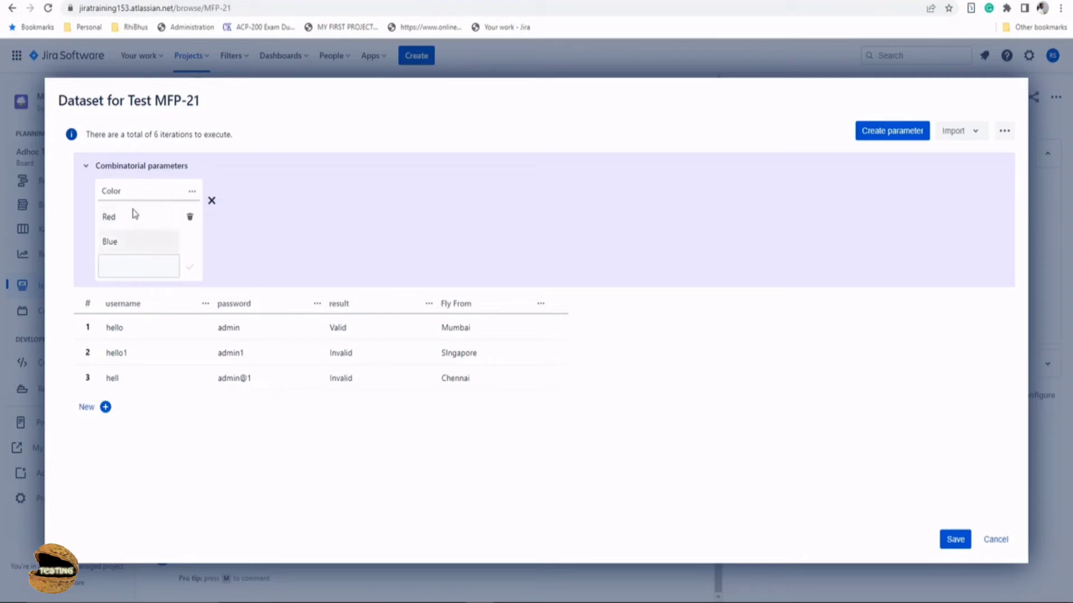
pyautogui.click(914, 134)
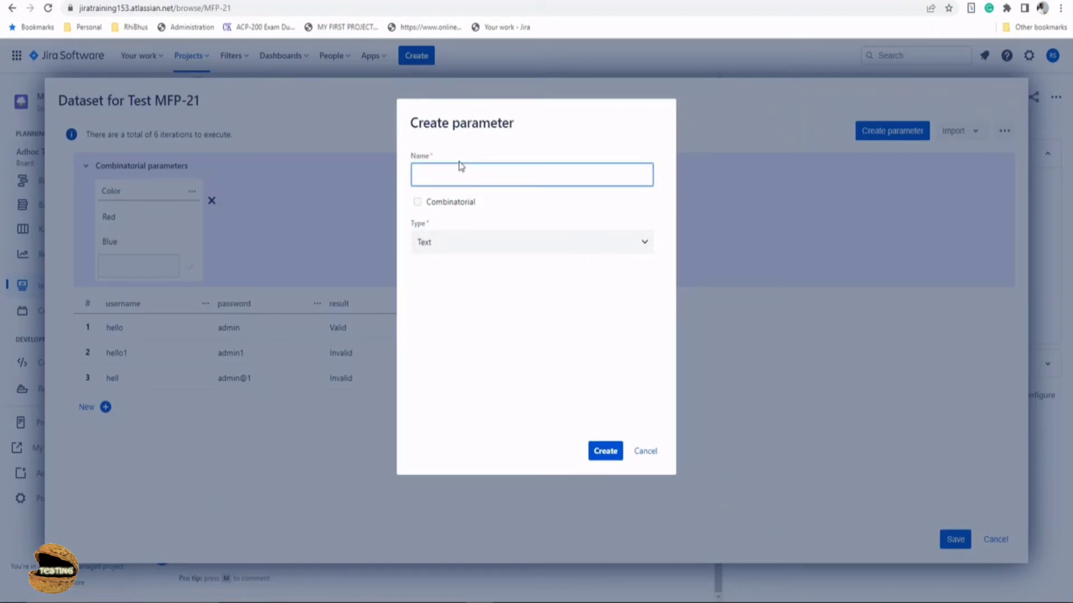
# - Create combinatorial 'Transmission Type' with values Manual, Automatic and Semiautomatic, giving 18 iterations
pyautogui.write('Transmission Type')
pyautogui.click(457, 204)
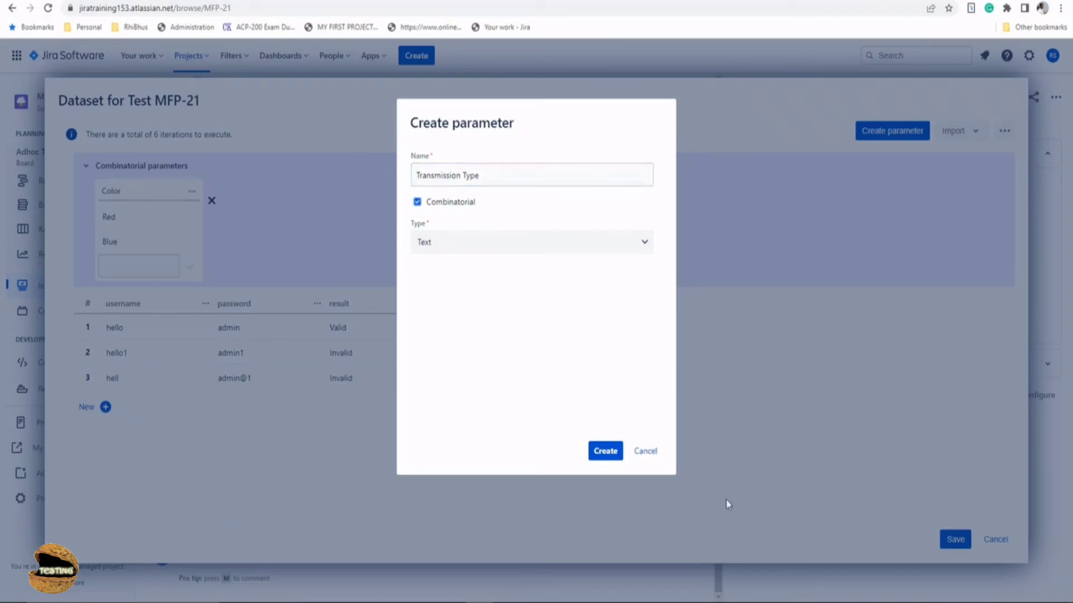
pyautogui.click(606, 451)
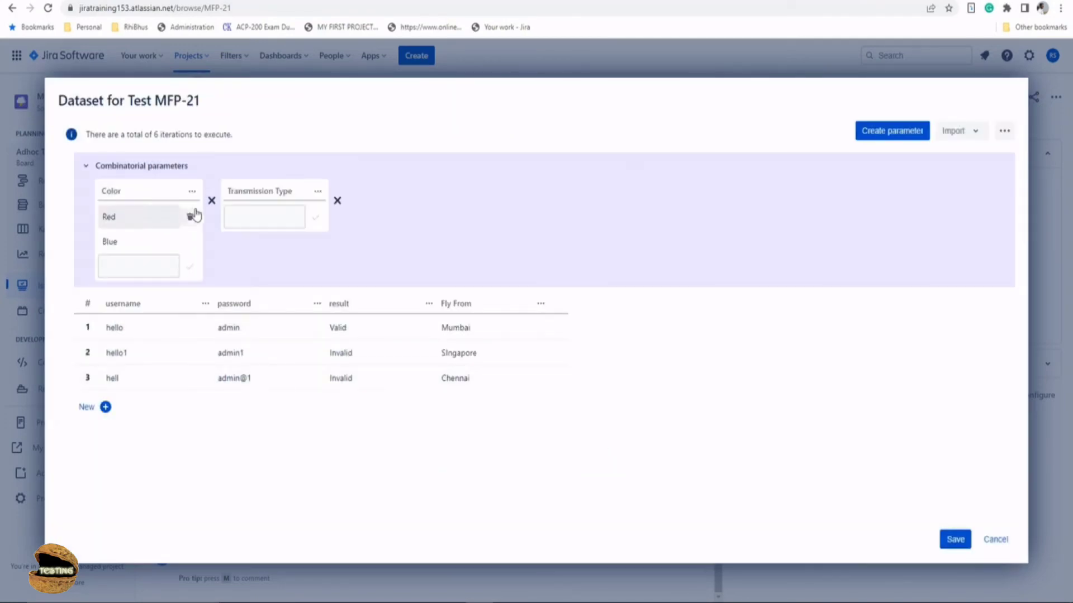
pyautogui.click(270, 215)
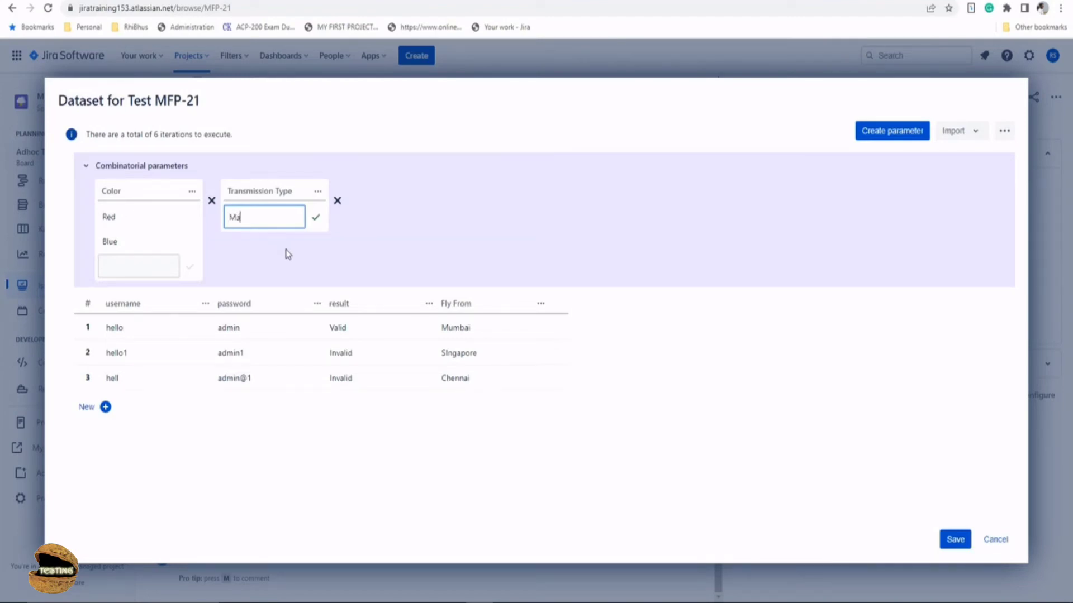
pyautogui.press('Return')
pyautogui.write('Automatic')
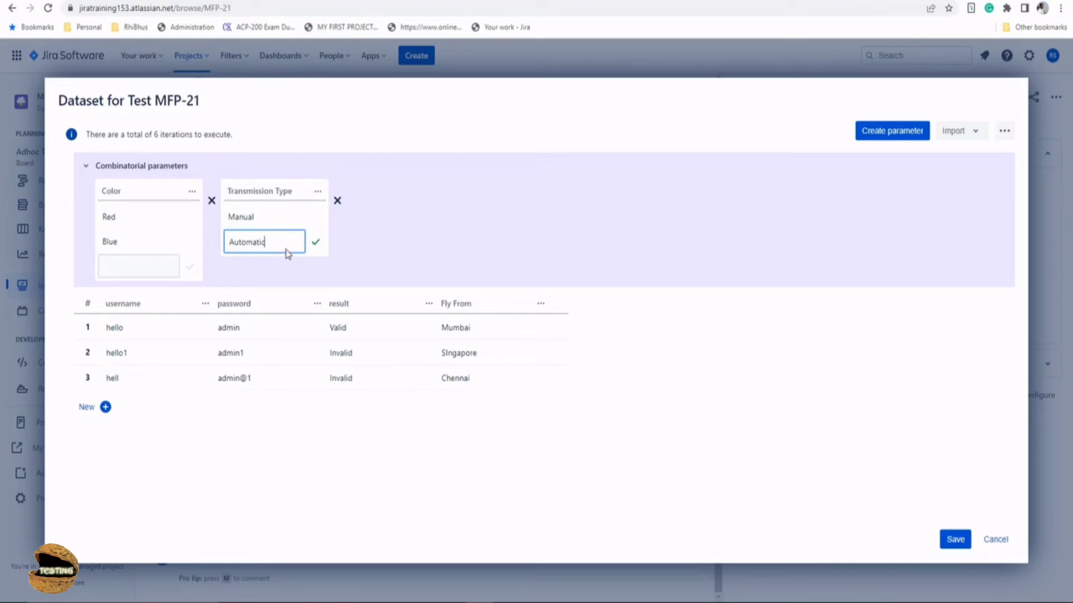
pyautogui.press('Return')
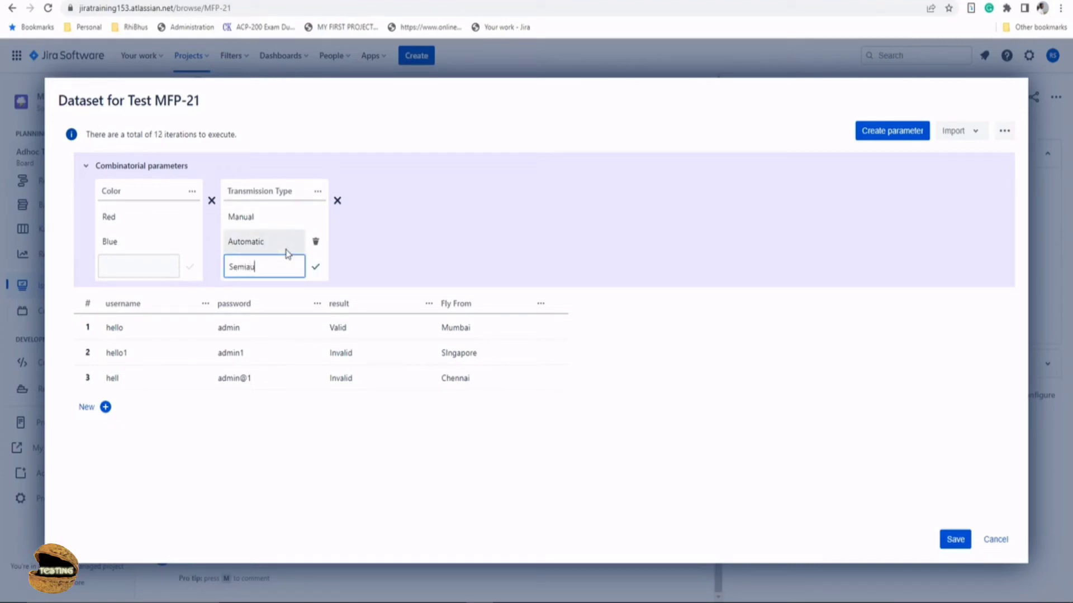
pyautogui.press('Return')
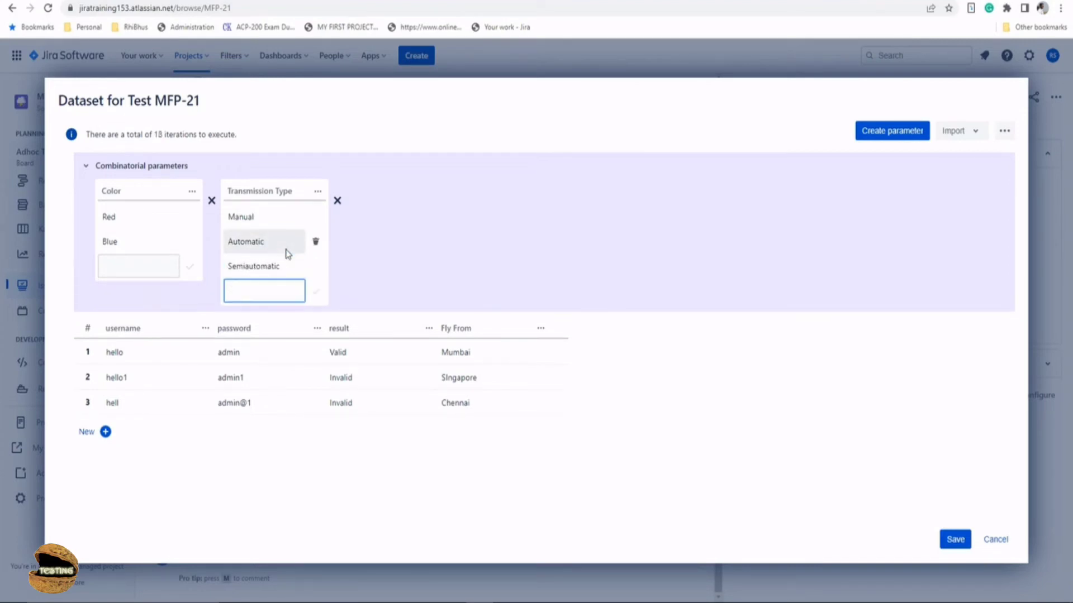
pyautogui.click(385, 255)
# - Generate all combinations for Color, then Transmission Type, filling the table with 18 rows
pyautogui.click(193, 193)
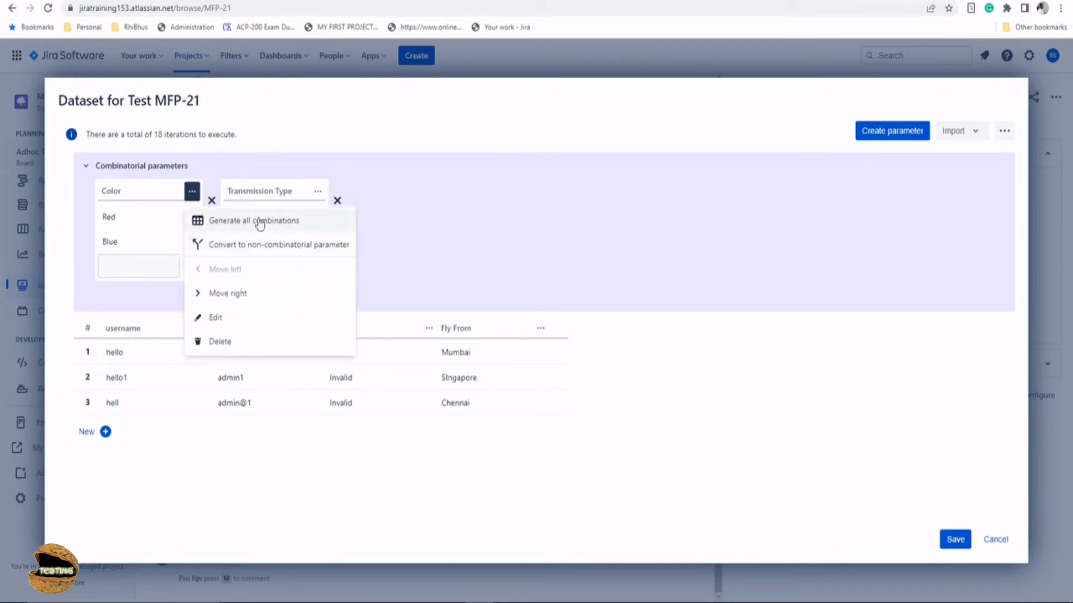
pyautogui.click(281, 223)
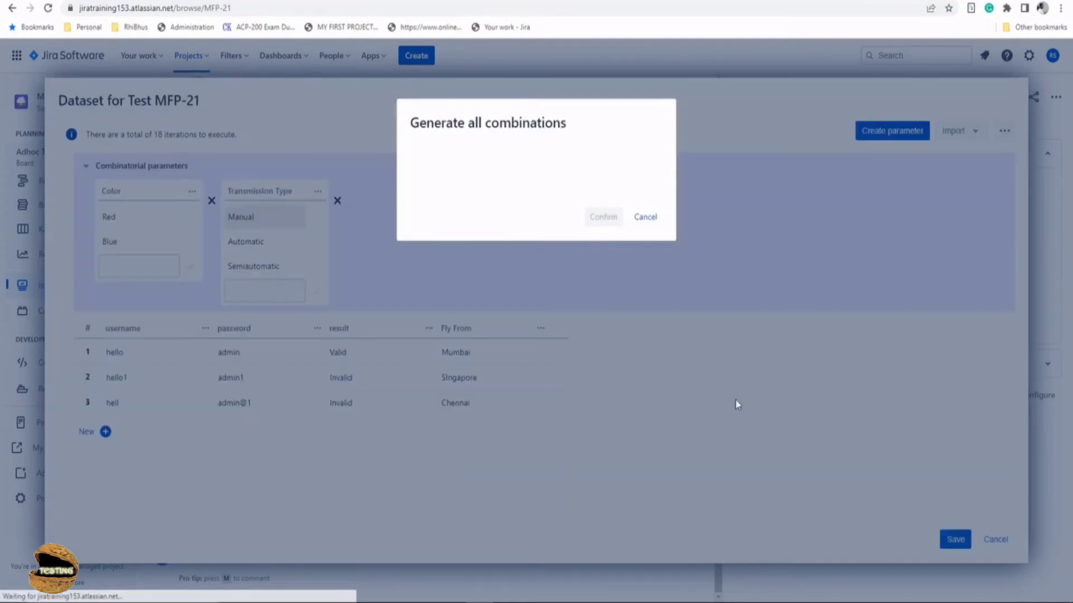
pyautogui.click(601, 217)
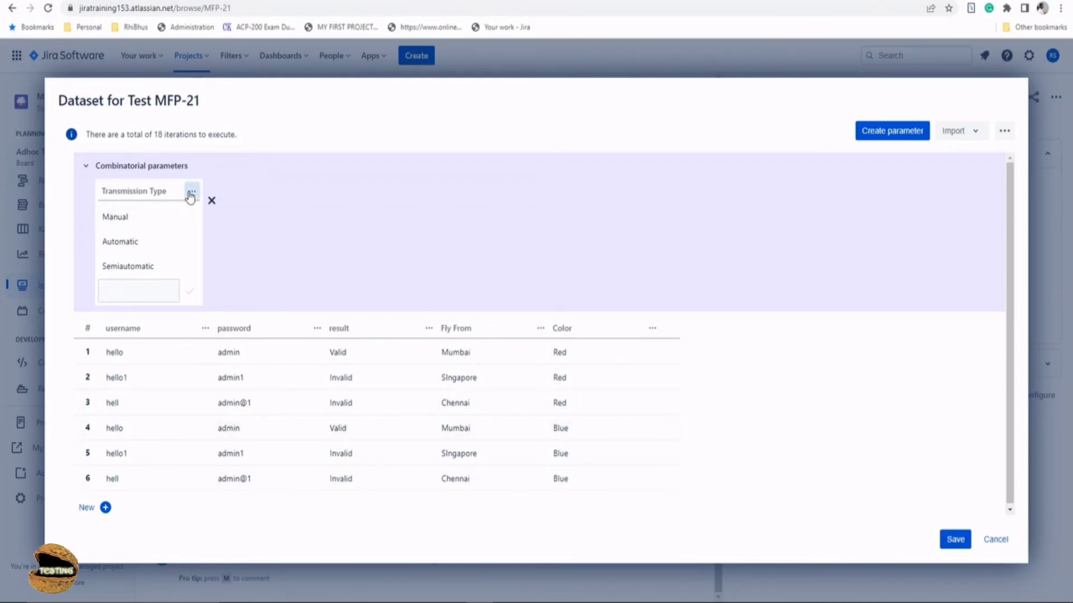
pyautogui.click(191, 192)
pyautogui.click(256, 222)
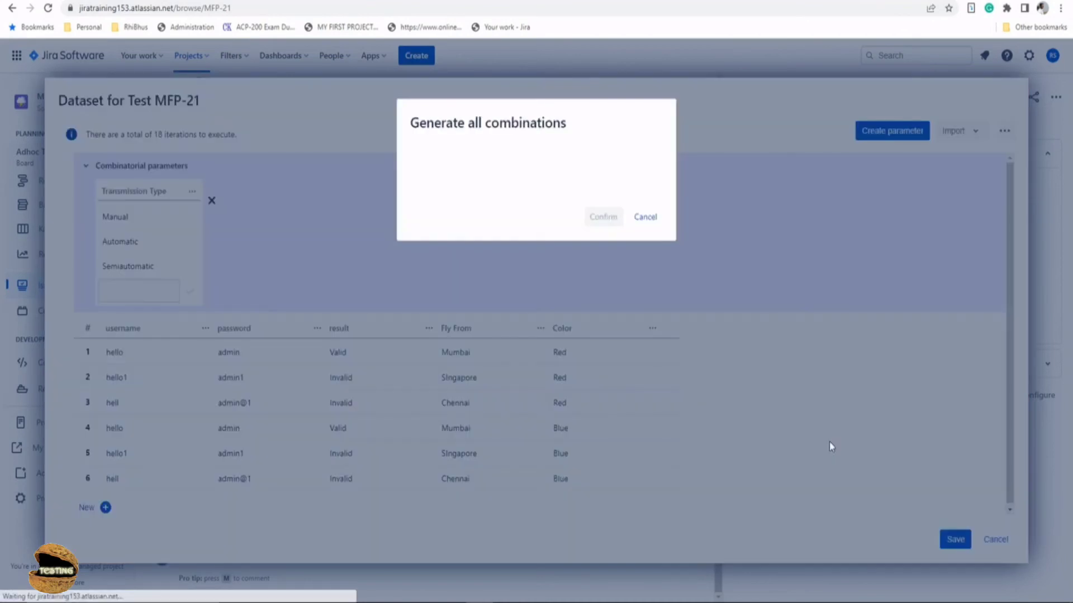
pyautogui.click(593, 219)
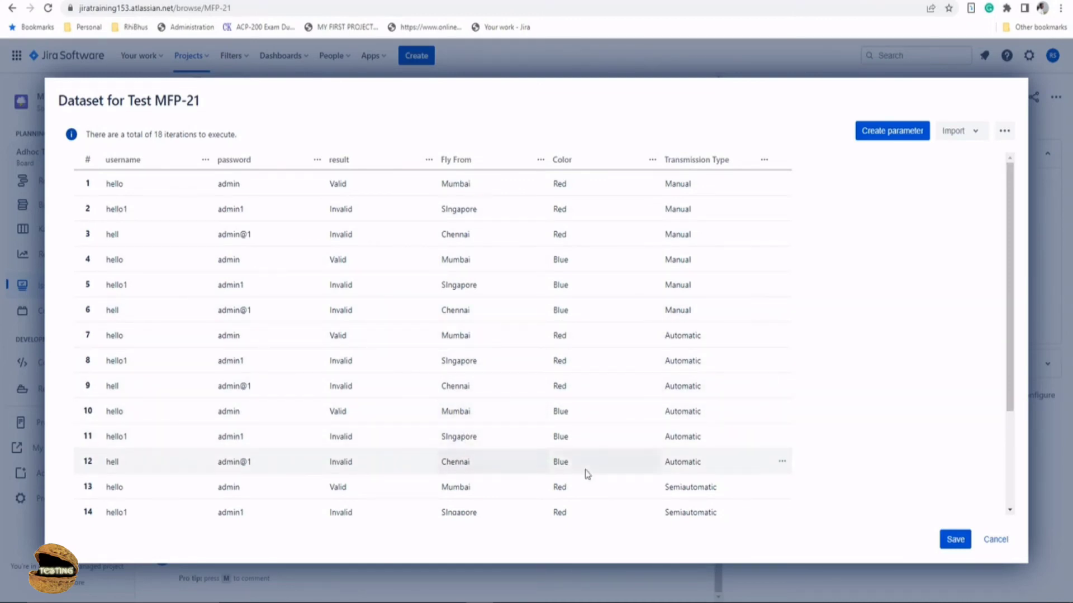
pyautogui.scroll(-3, 682, 469)
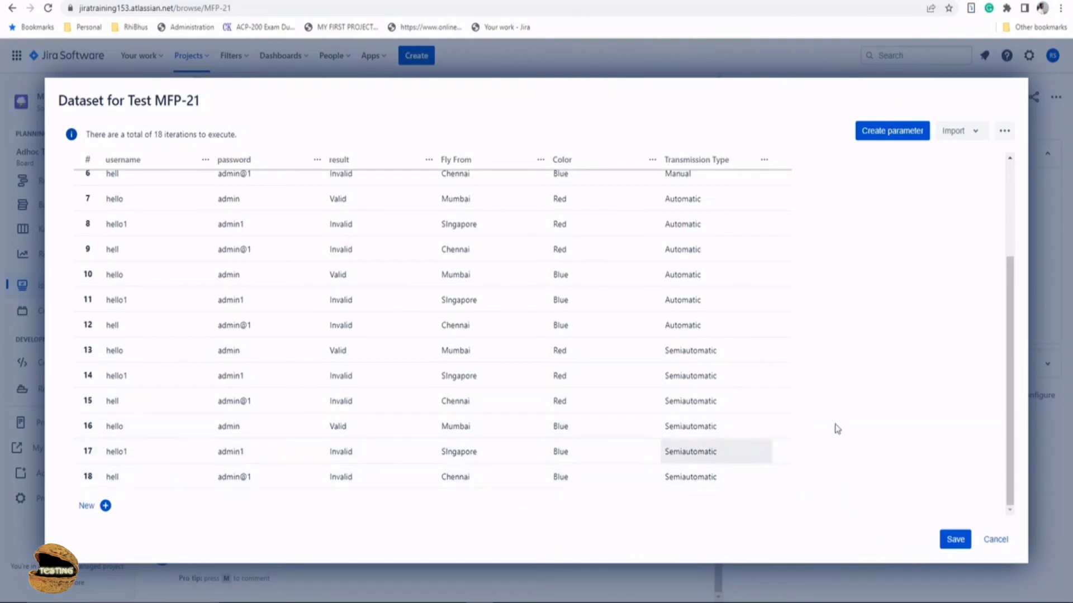
pyautogui.scroll(3, 887, 410)
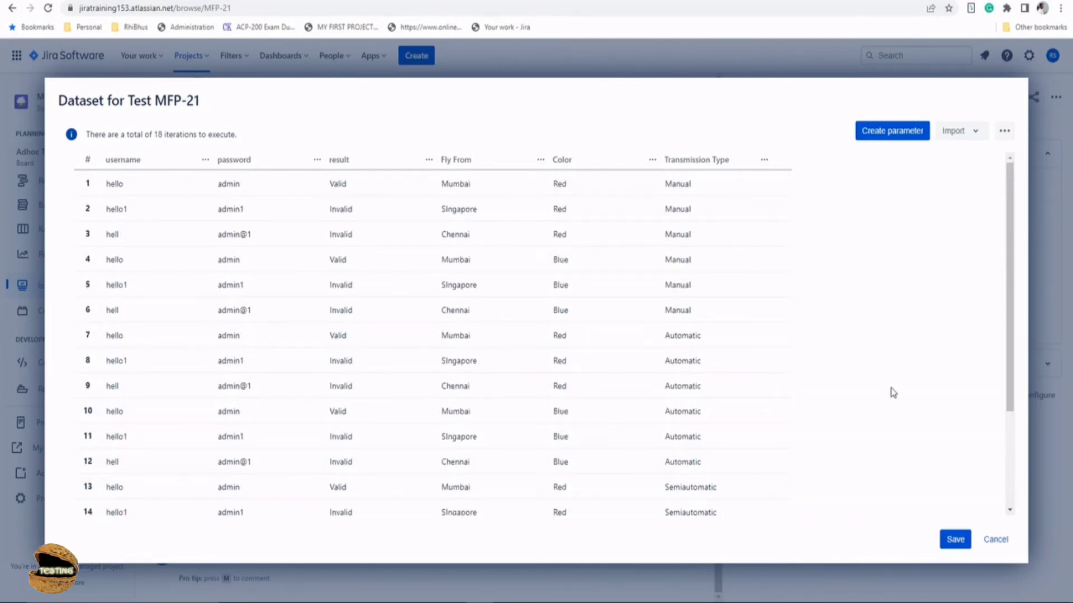
pyautogui.scroll(-3, 883, 419)
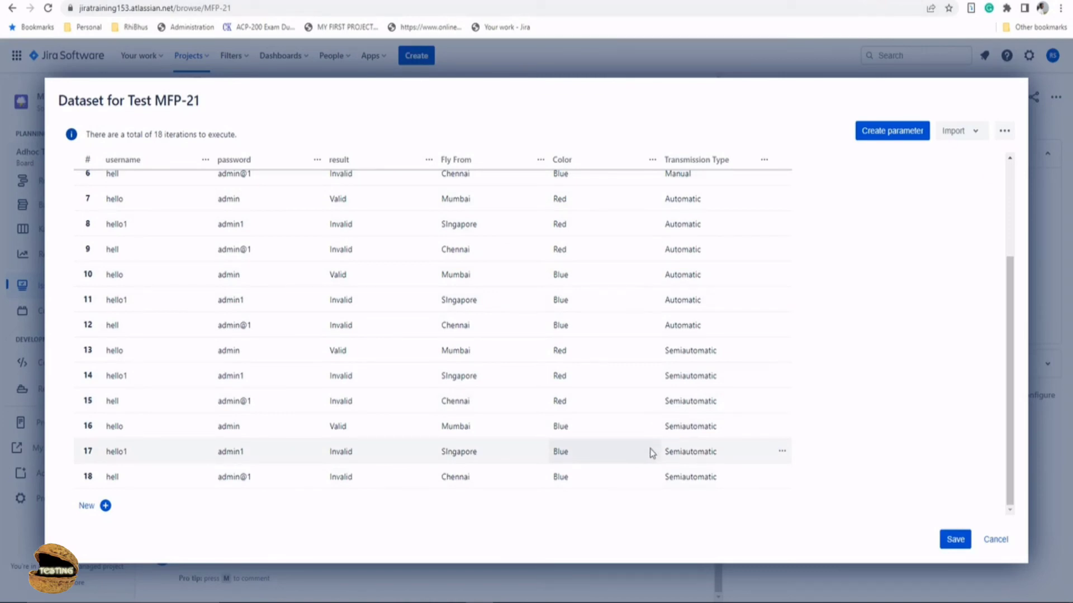
pyautogui.scroll(5, 838, 424)
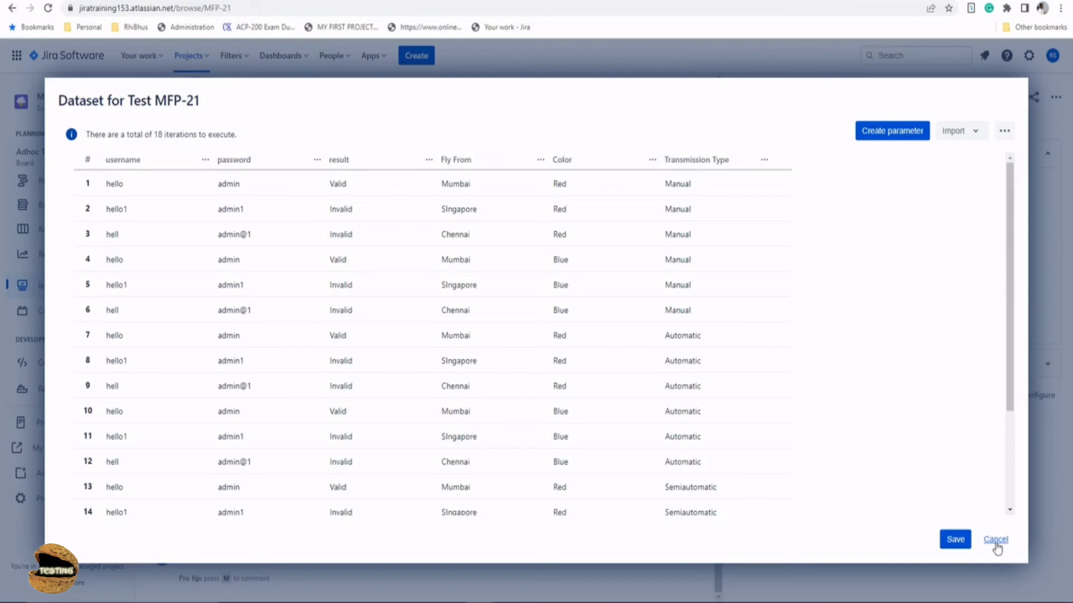
# - Save the 18-row dataset and add step 2 with action 'Enter the Departure city as ${Fly From}'
pyautogui.click(956, 540)
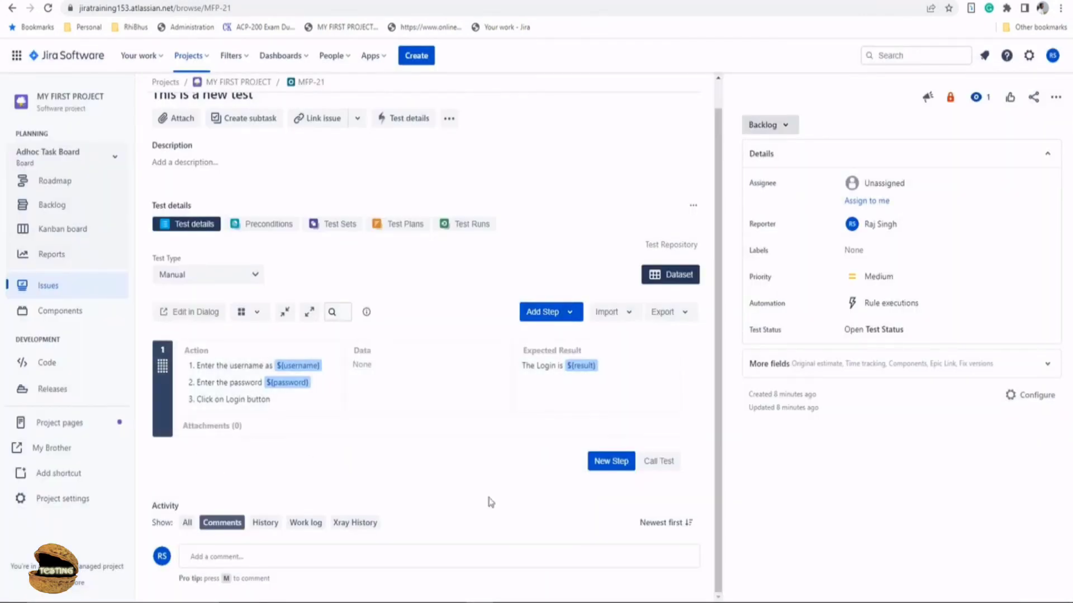
pyautogui.click(208, 453)
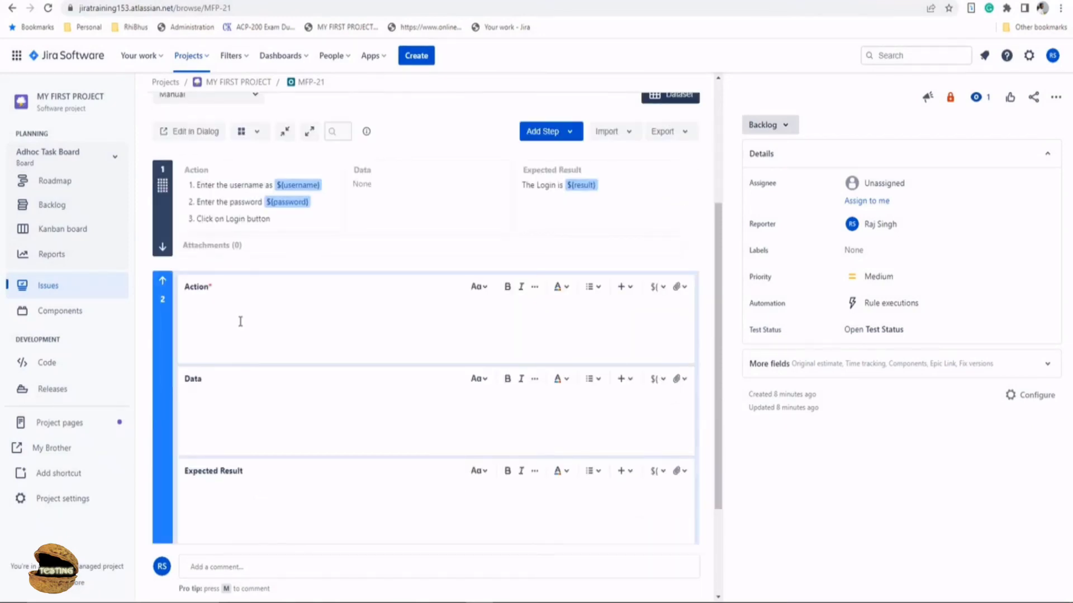
pyautogui.write('ter the Departure city as $')
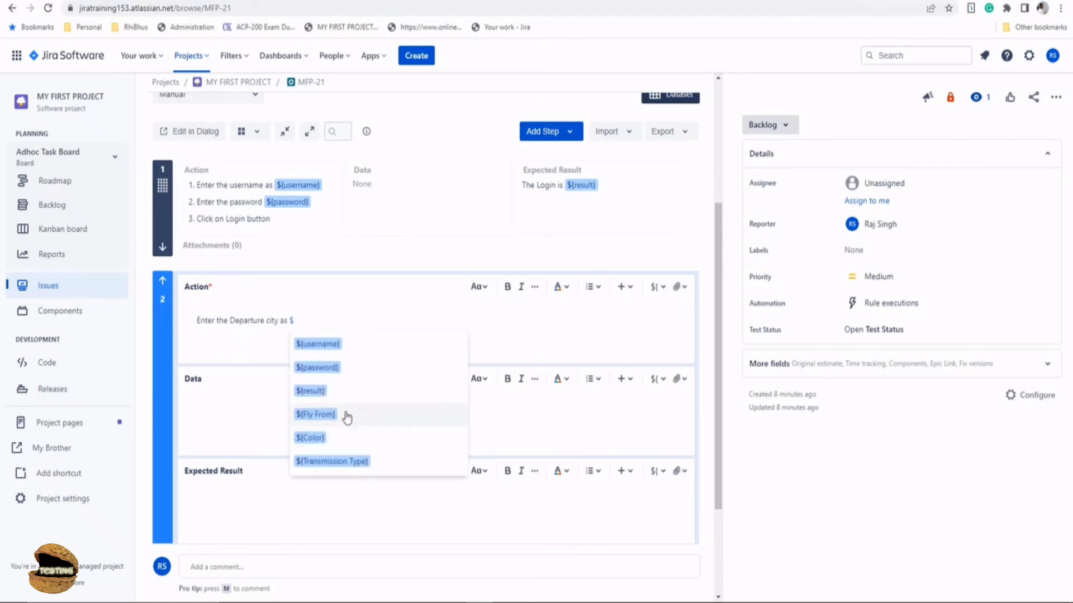
pyautogui.click(346, 416)
# - Add an 'Enter the Arrival city as $' line, then delete it from the action
pyautogui.press('Return')
pyautogui.write('En')
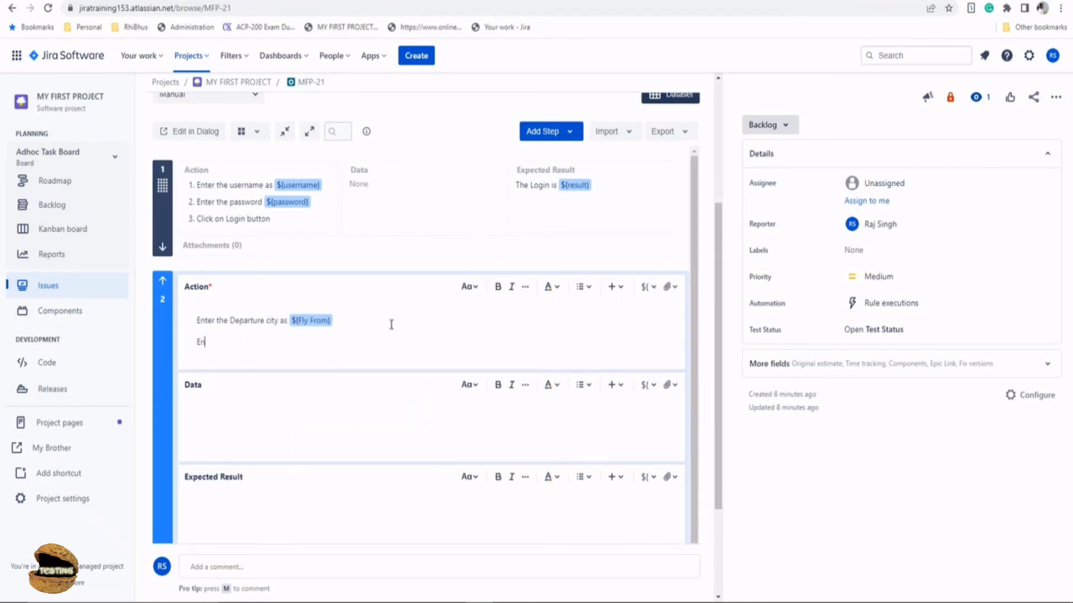
pyautogui.write('ter the Arrival city as $')
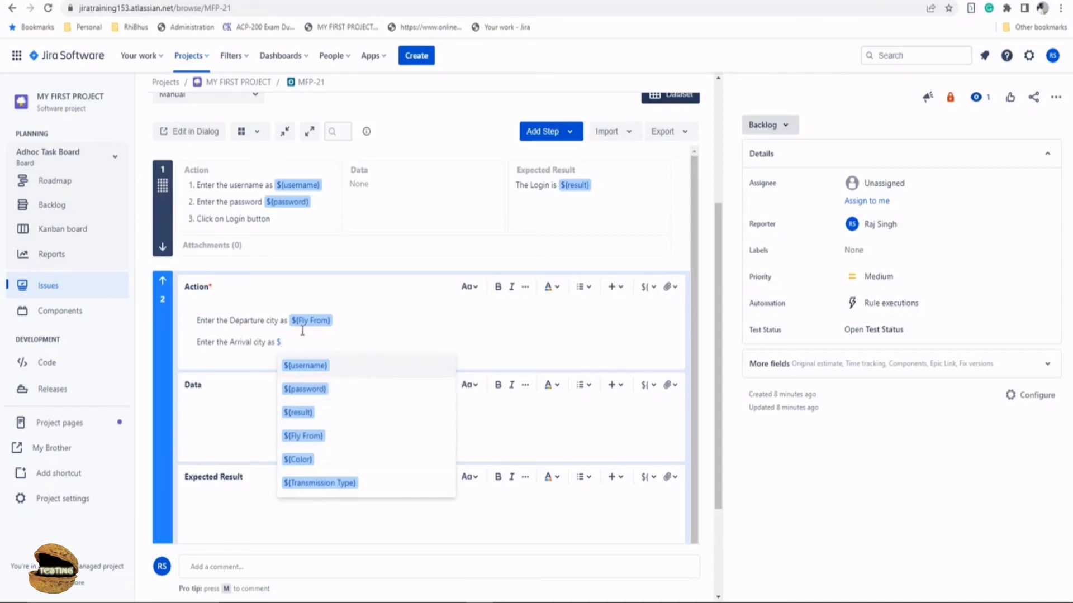
pyautogui.moveTo(282, 342); pyautogui.dragTo(182, 342)
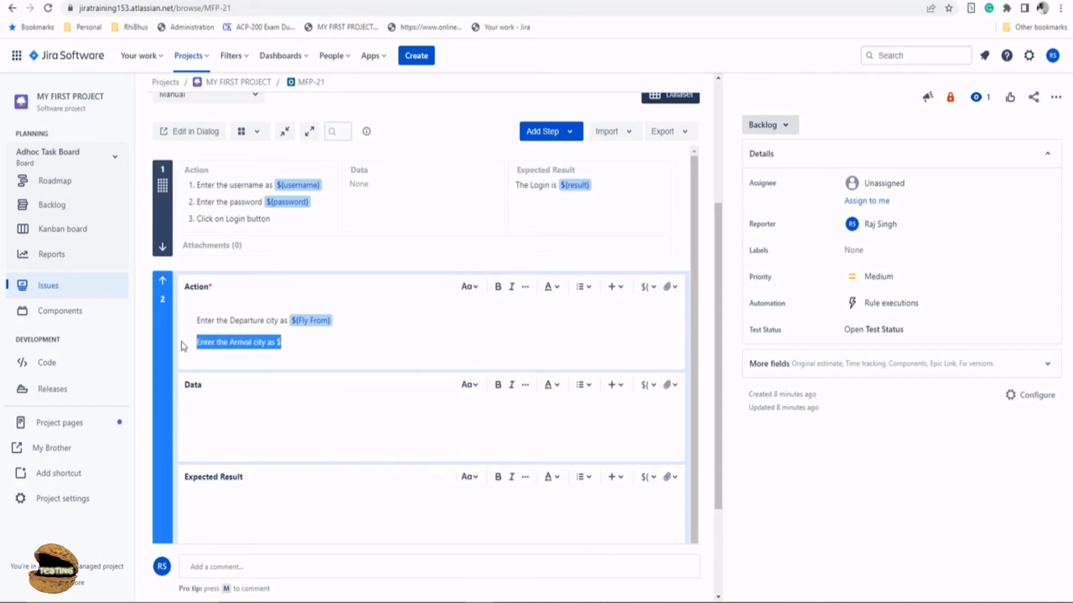
pyautogui.press('BackSpace')
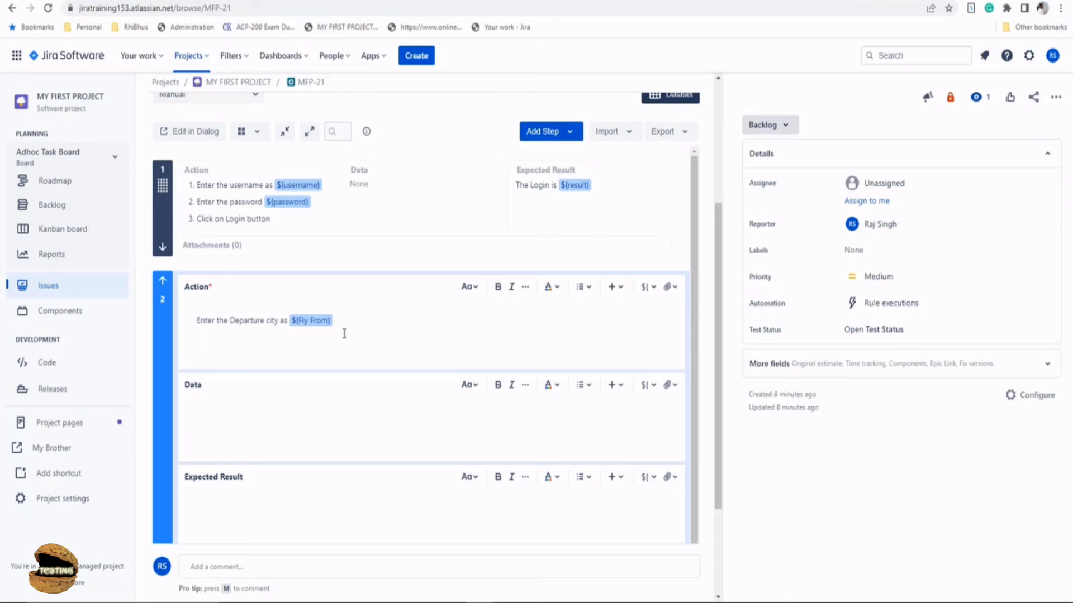
pyautogui.scroll(2, 686, 189)
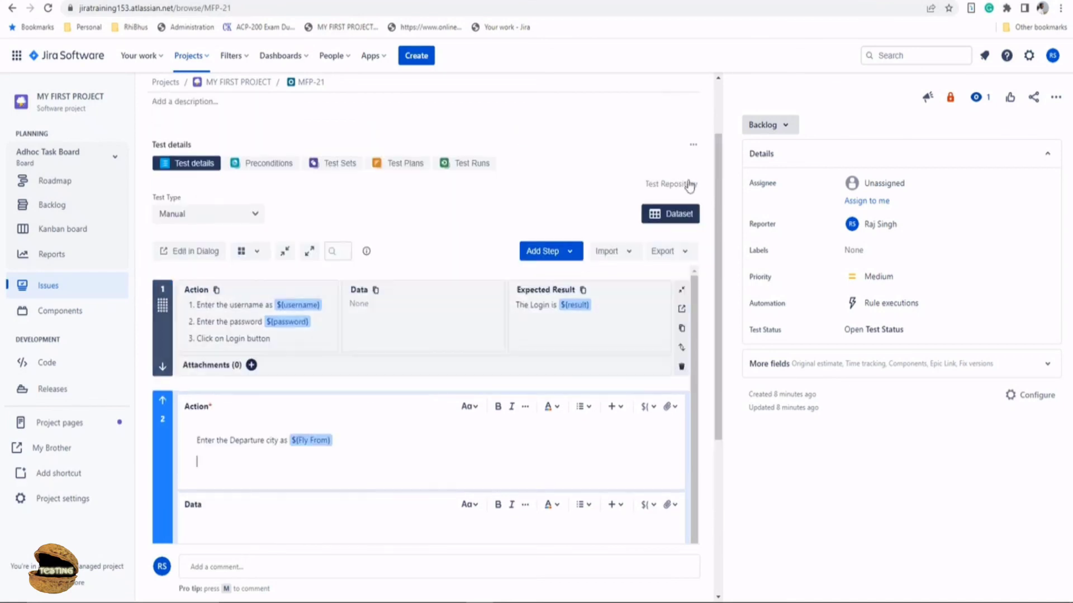
# - Reopen the MFP-21 dataset and scroll through its 18 Fly From, Color and Transmission Type rows
pyautogui.click(679, 217)
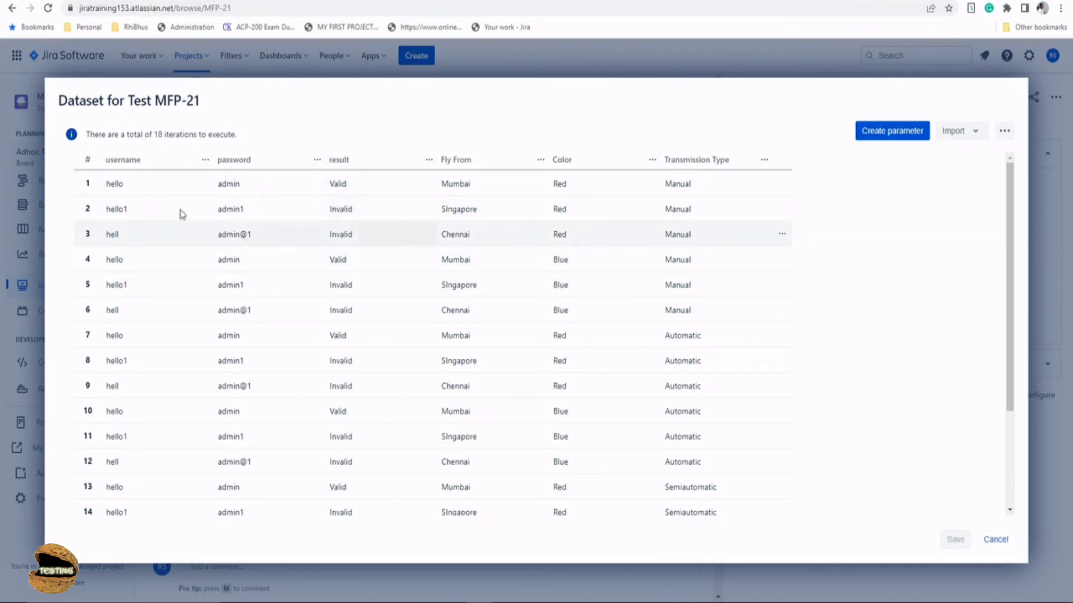
pyautogui.doubleClick(120, 160)
pyautogui.doubleClick(233, 160)
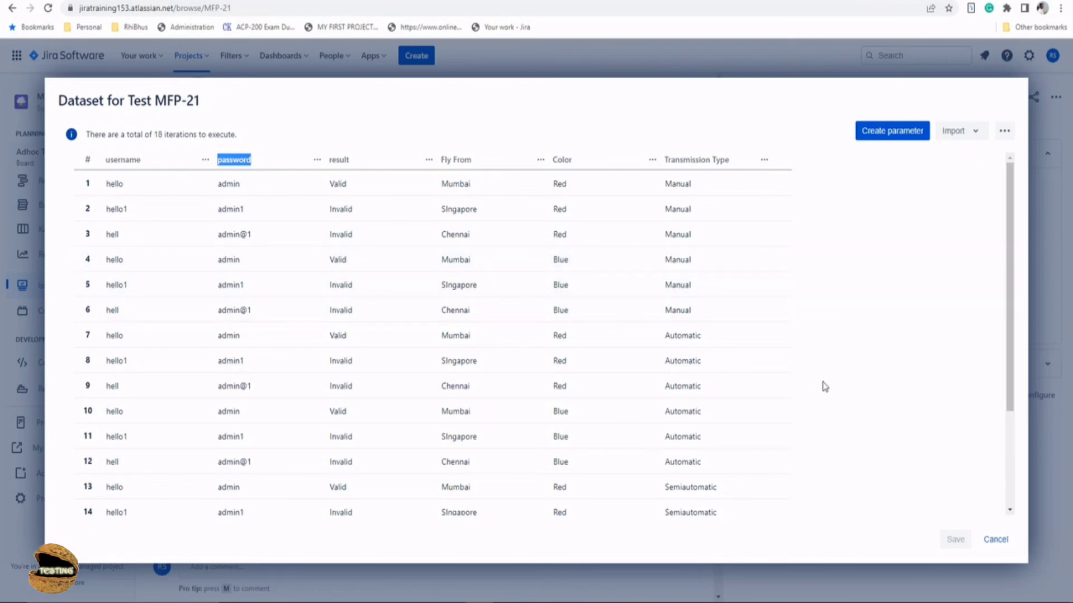
pyautogui.scroll(-3, 823, 388)
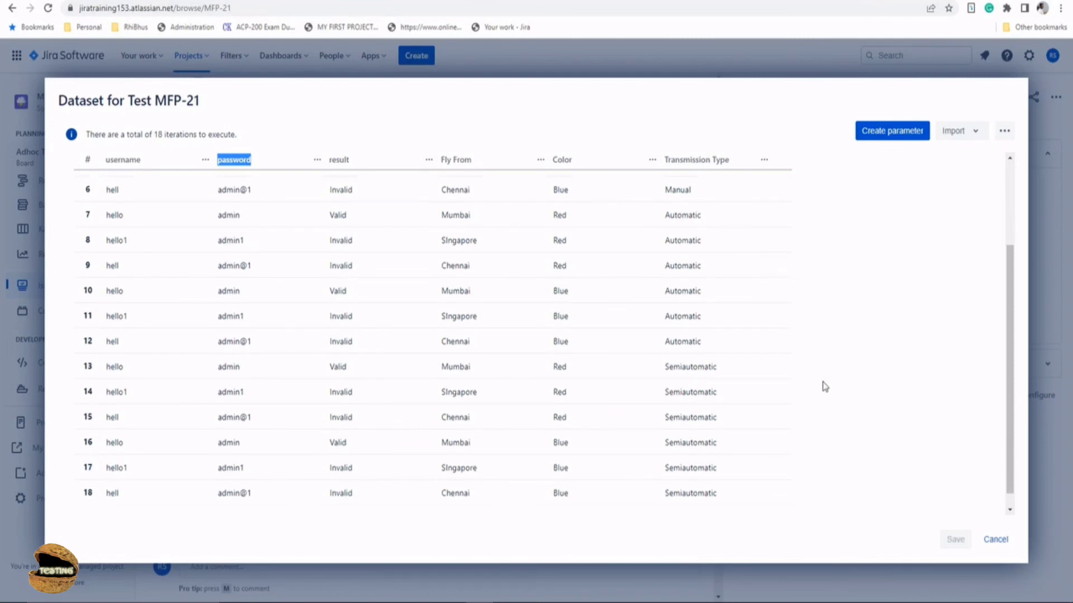
pyautogui.scroll(3, 822, 382)
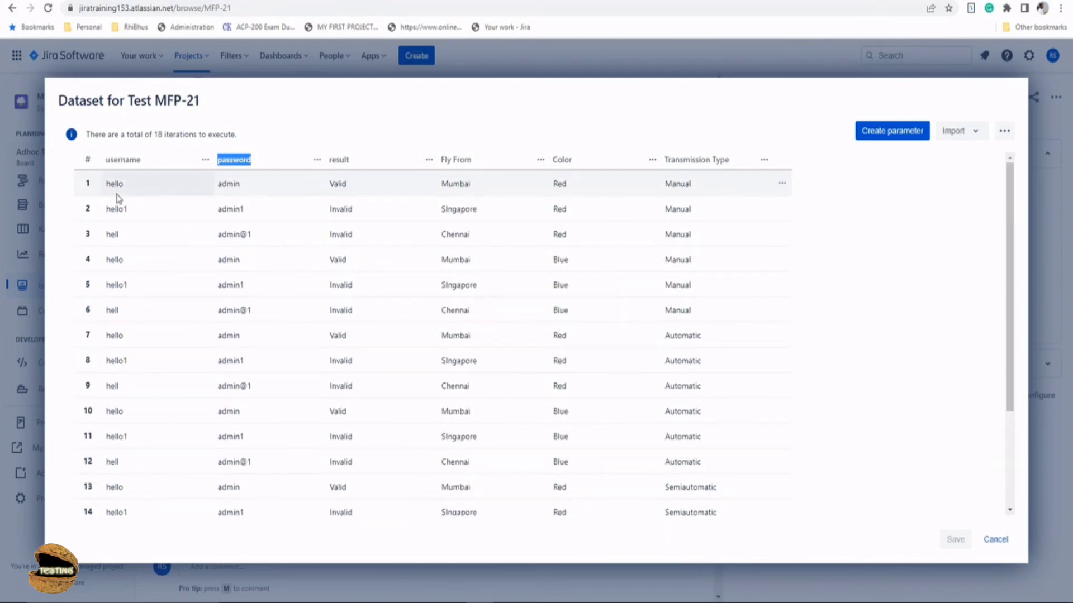
pyautogui.click(146, 190)
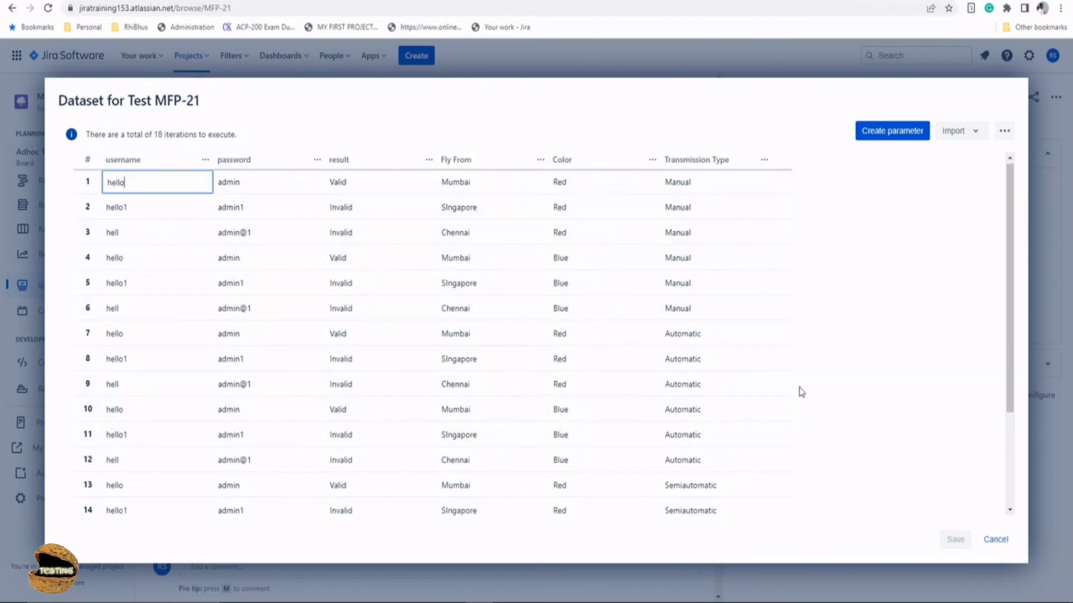
pyautogui.scroll(-3, 801, 392)
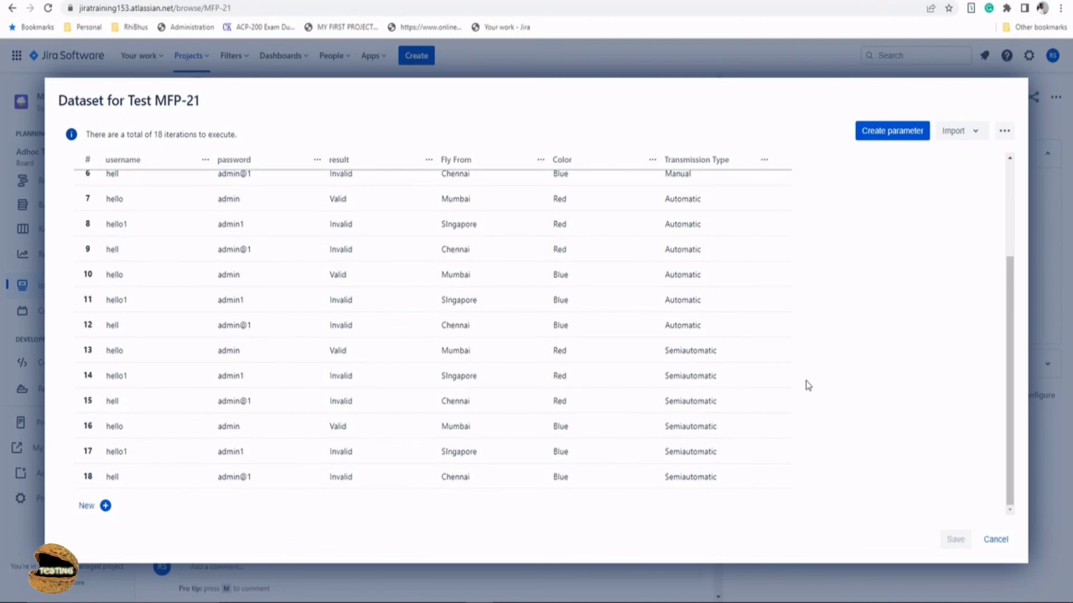